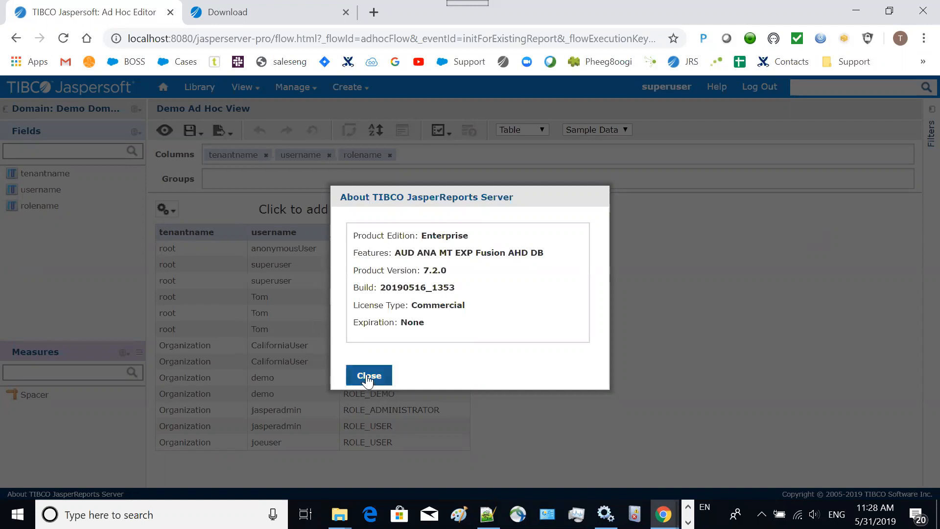
- Close the product information dialog and view the calculated fields.sql query in Notepad++ and the jasperserver-pro WEB-INF folder in File Explorer
left_click(370, 376)
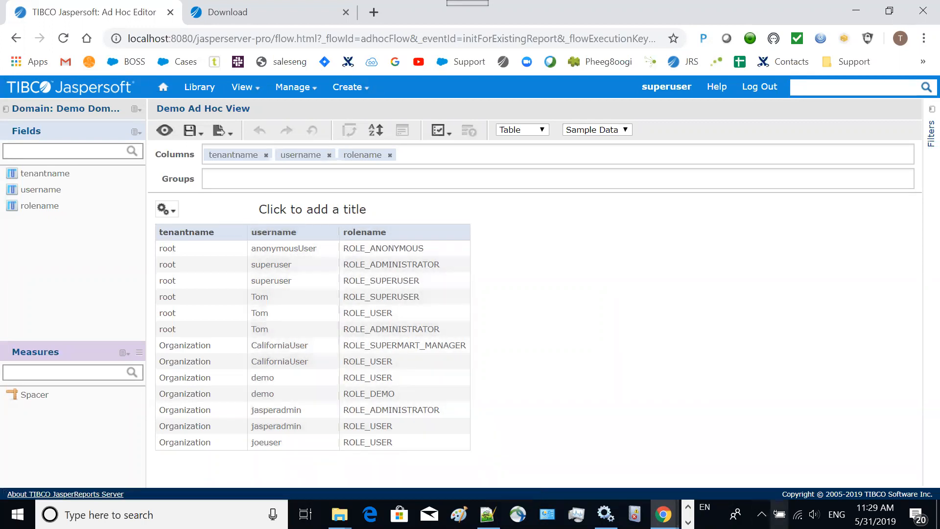
left_click(488, 514)
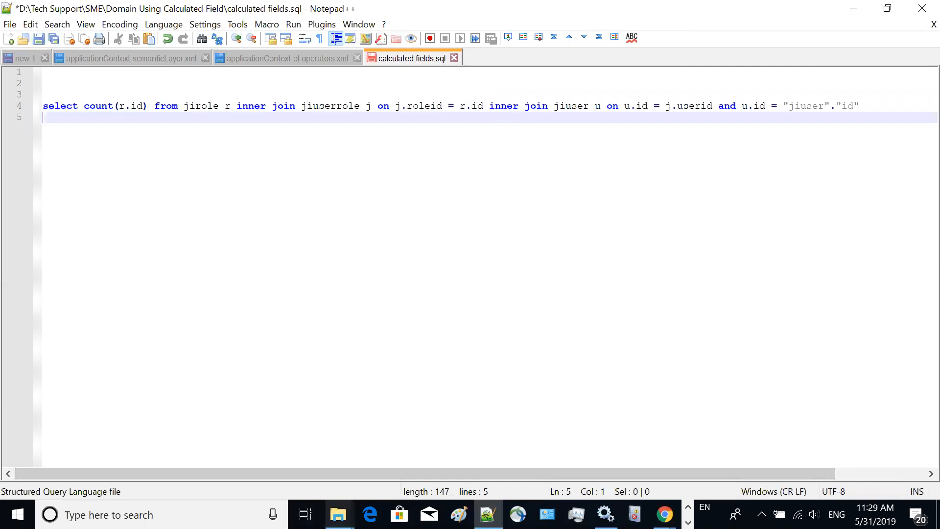
mouse_move(338, 514)
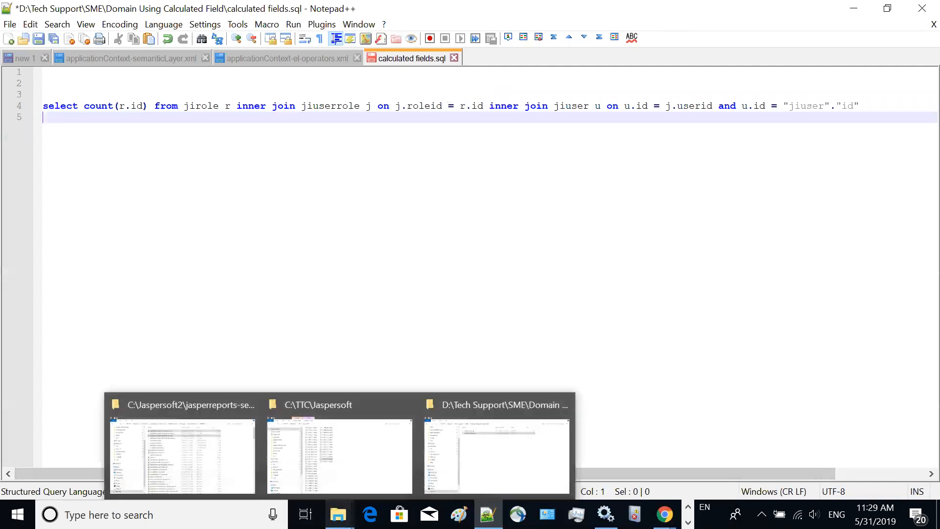
left_click(245, 470)
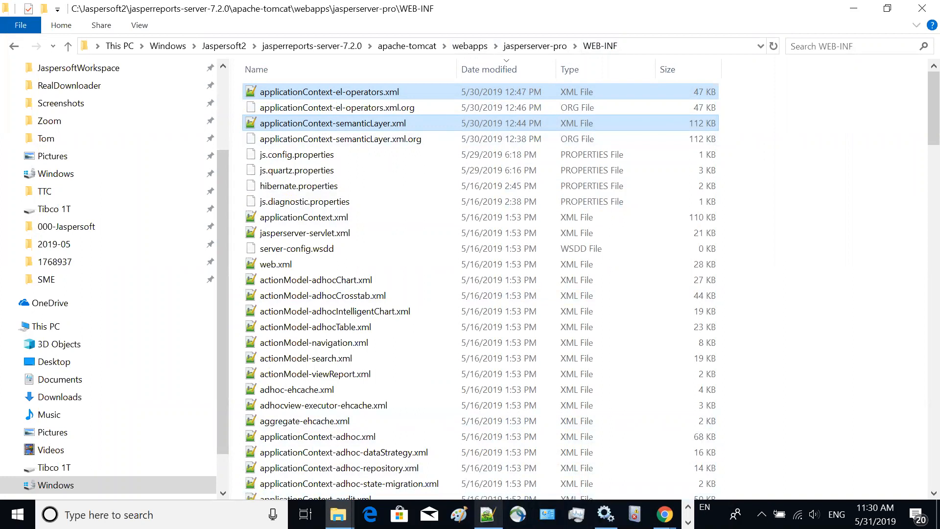
- Switch to Notepad++ and examine the role_count entry and its enclosing postgreSQLGenerator bean in applicationContext-semanticLayer.xml
left_click(487, 515)
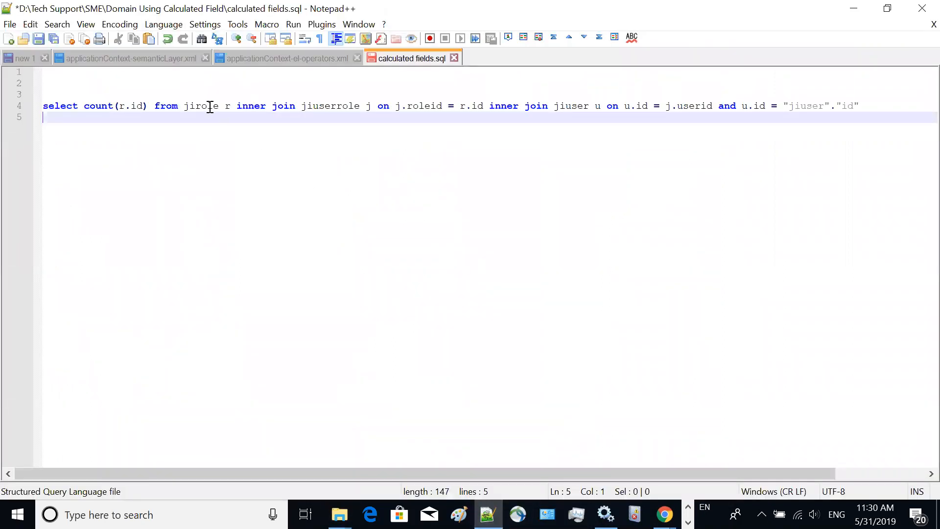
left_click(140, 59)
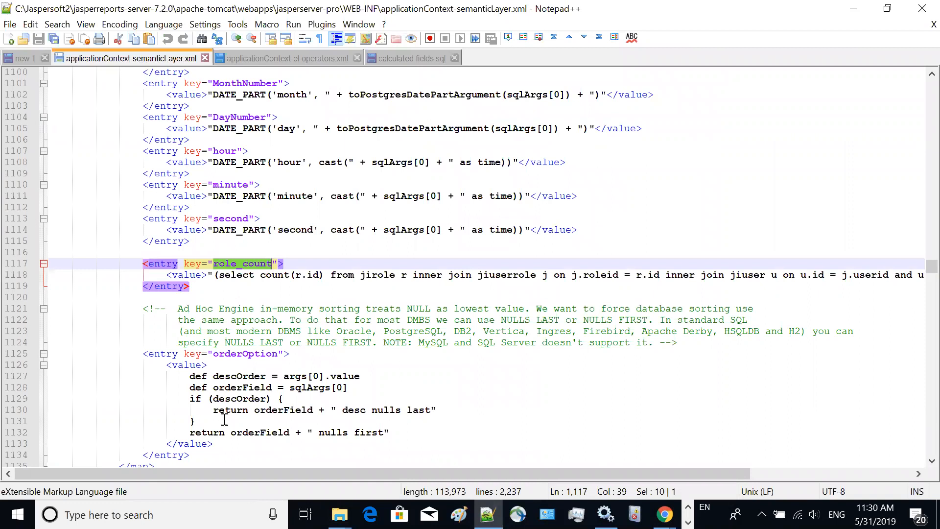
left_click_drag(241, 474, 216, 477)
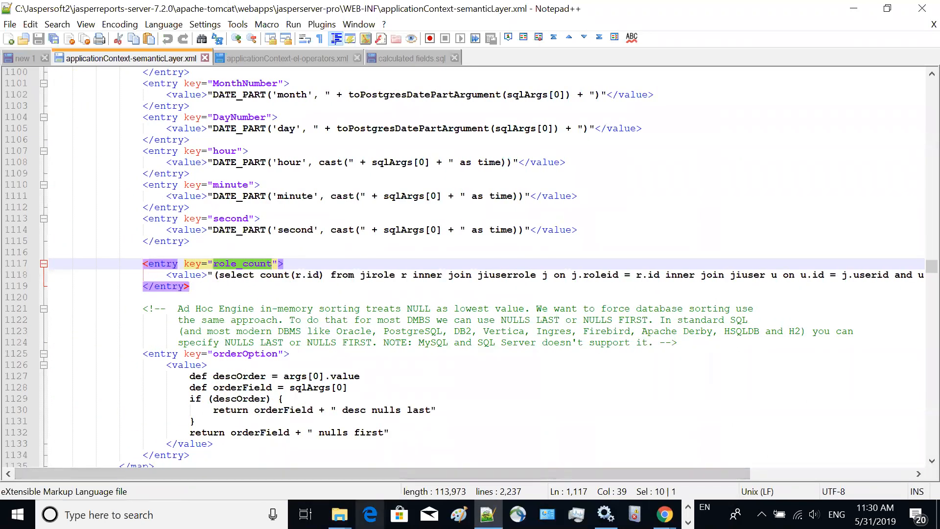
left_click_drag(348, 473, 510, 475)
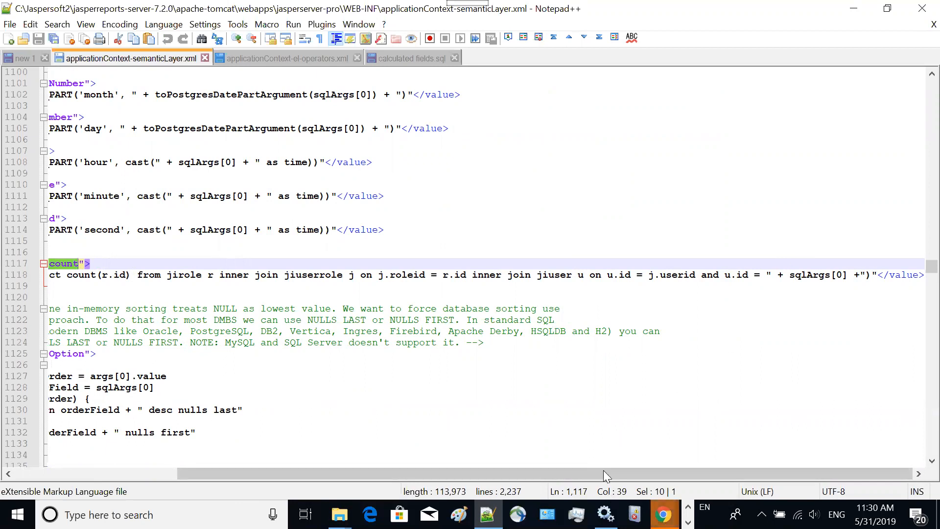
left_click_drag(589, 473, 351, 476)
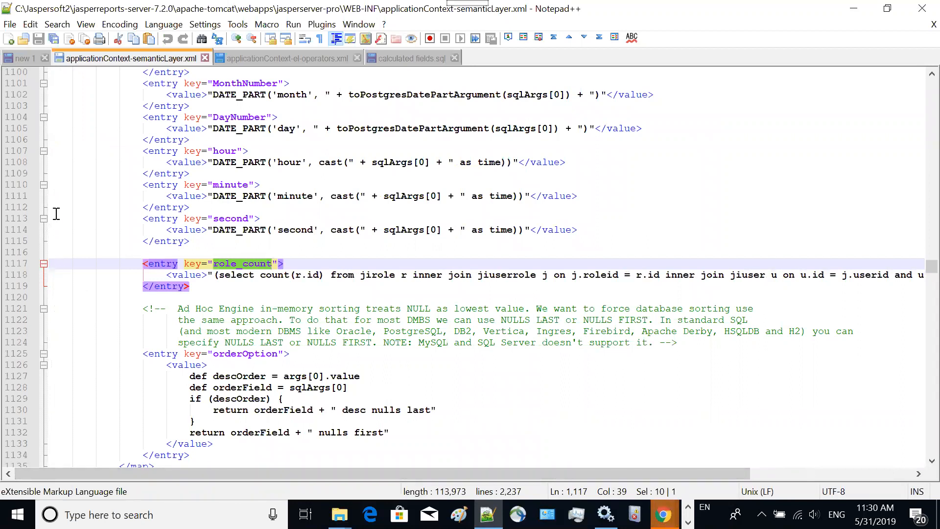
left_click_drag(47, 261, 51, 298)
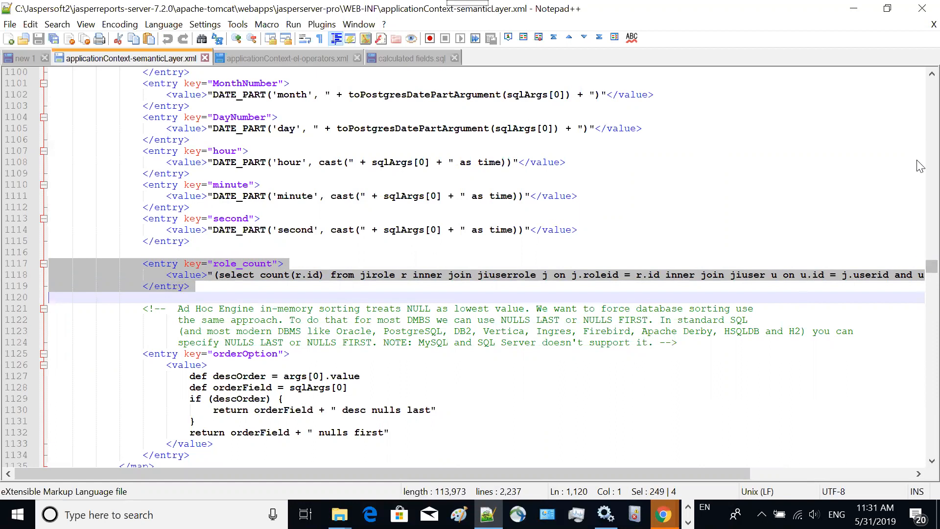
scroll(919, 162, "up", 11)
scroll(920, 161, "up", 12)
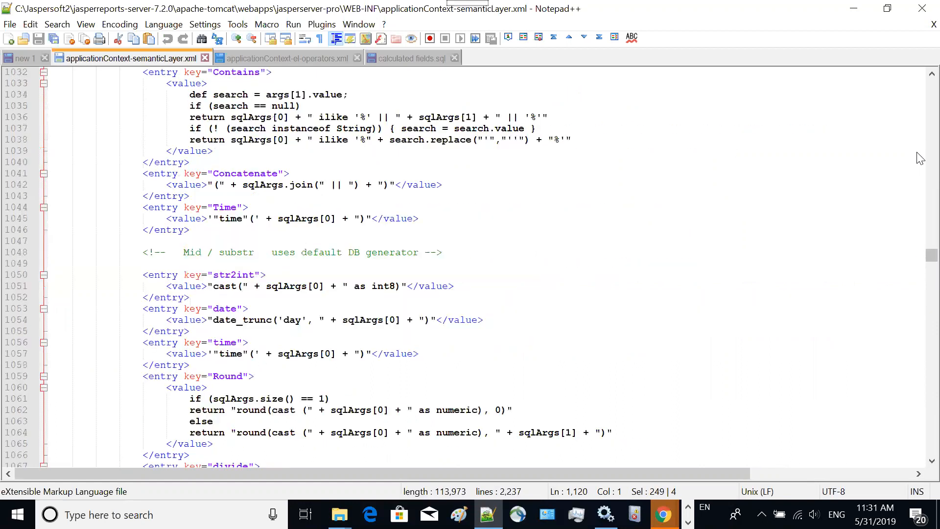
scroll(920, 158, "up", 11)
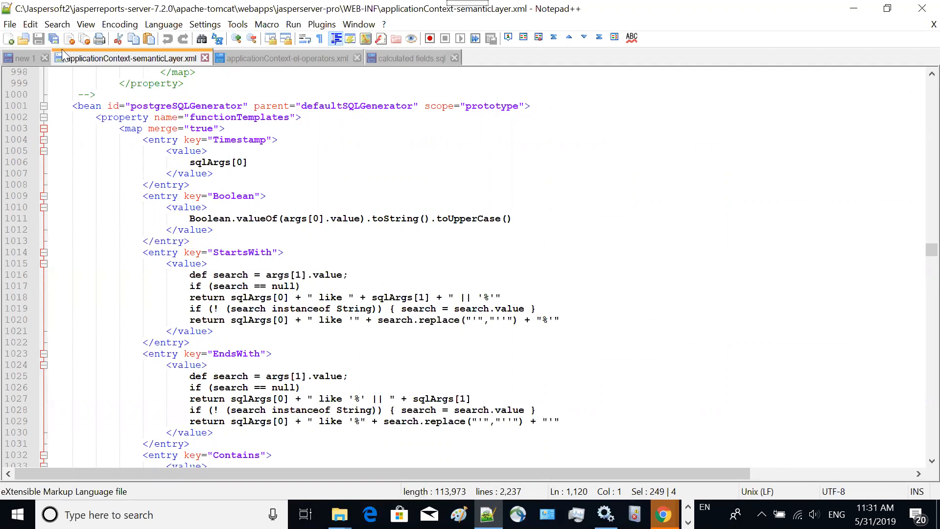
- Examine the role_count function definition in applicationContext-el-operators.xml, including its javaType and inAvailableFunctions settings
left_click(260, 59)
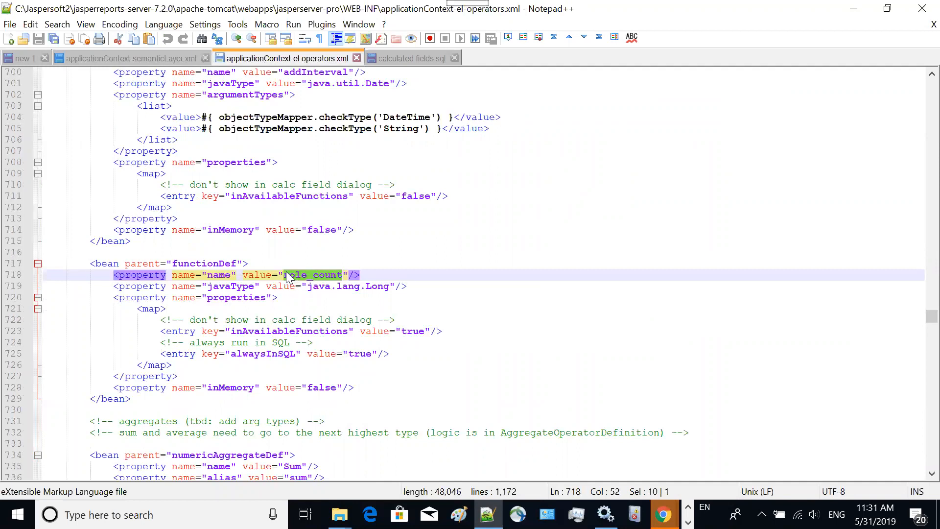
left_click(309, 287)
left_click_drag(309, 287, 391, 286)
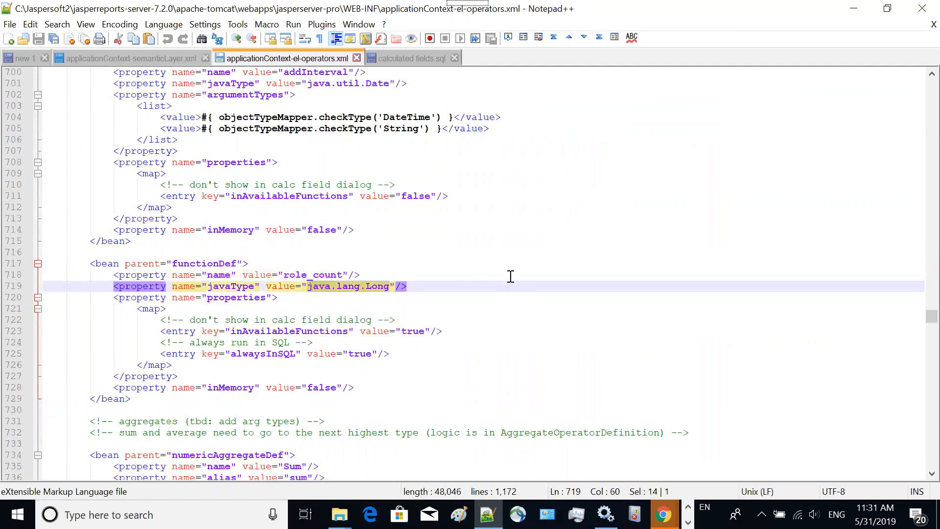
left_click(385, 304)
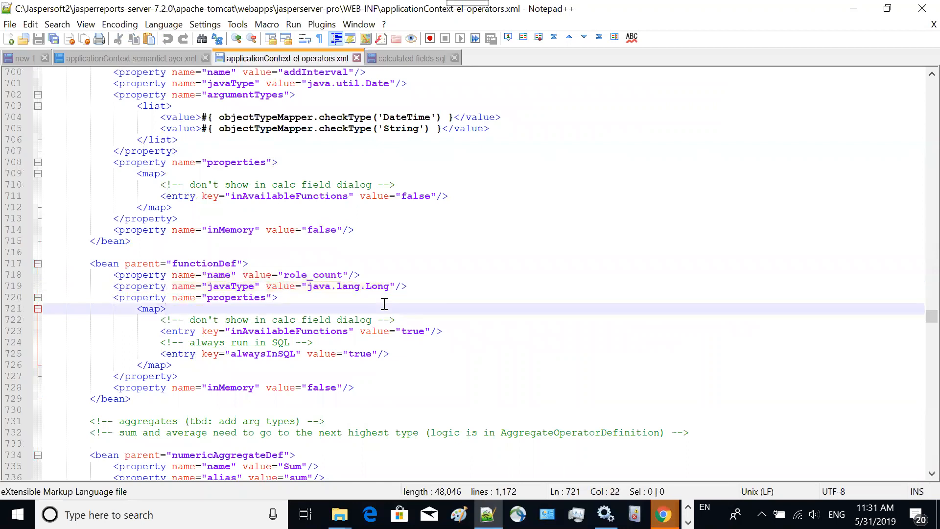
left_click_drag(231, 333, 345, 335)
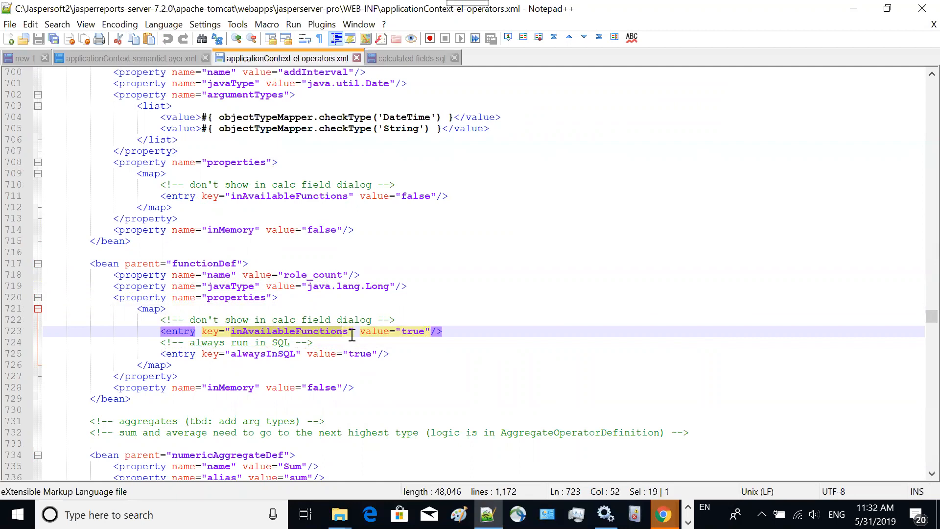
left_click_drag(45, 265, 30, 412)
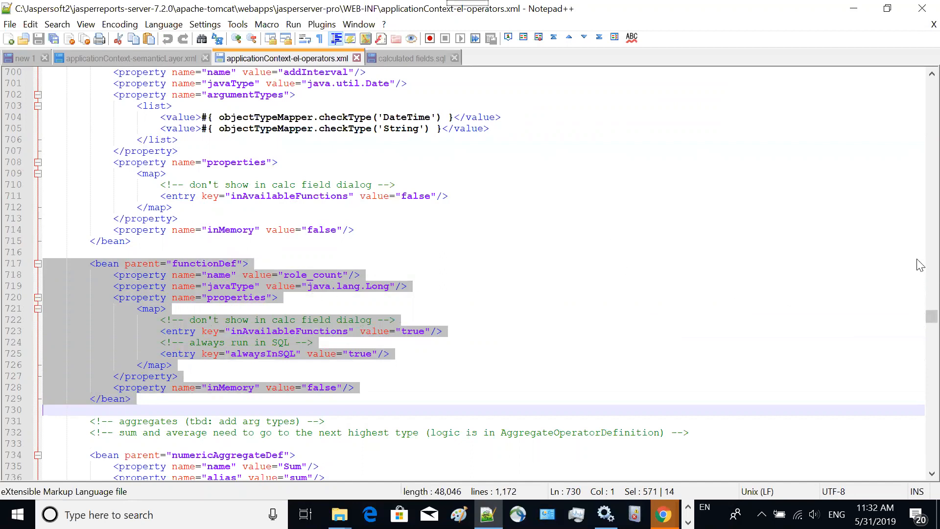
- Check the functionDef beans preceding the role_count definition and save applicationContext-el-operators.xml
scroll(920, 264, "up", 12)
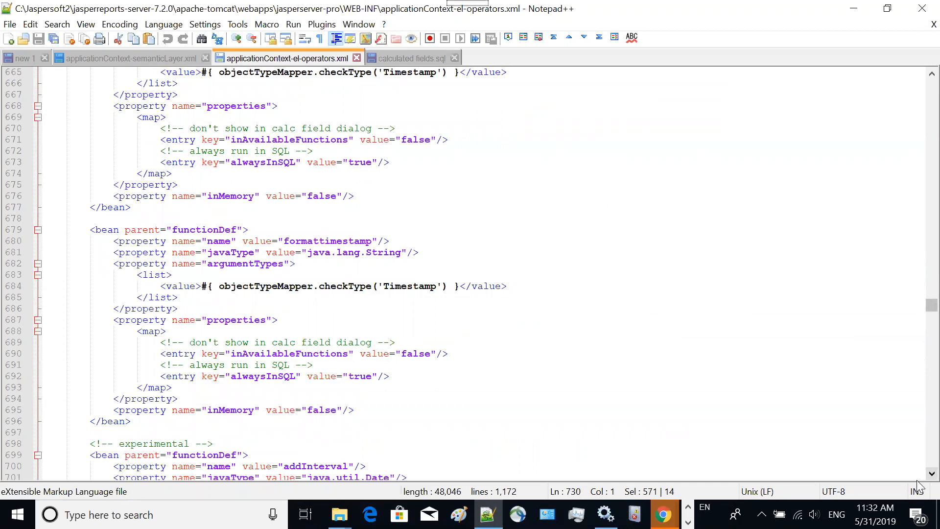
left_click(930, 474)
scroll(917, 474, "down", 9)
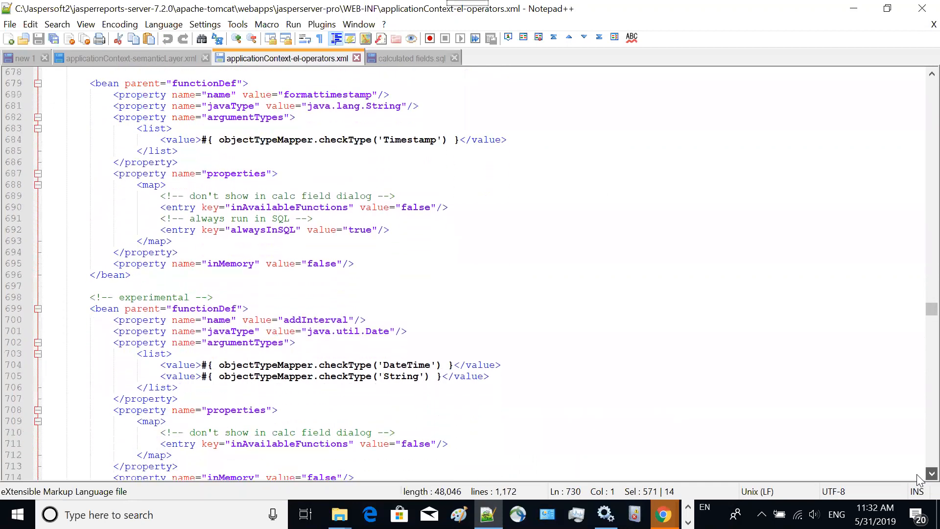
scroll(917, 474, "down", 2)
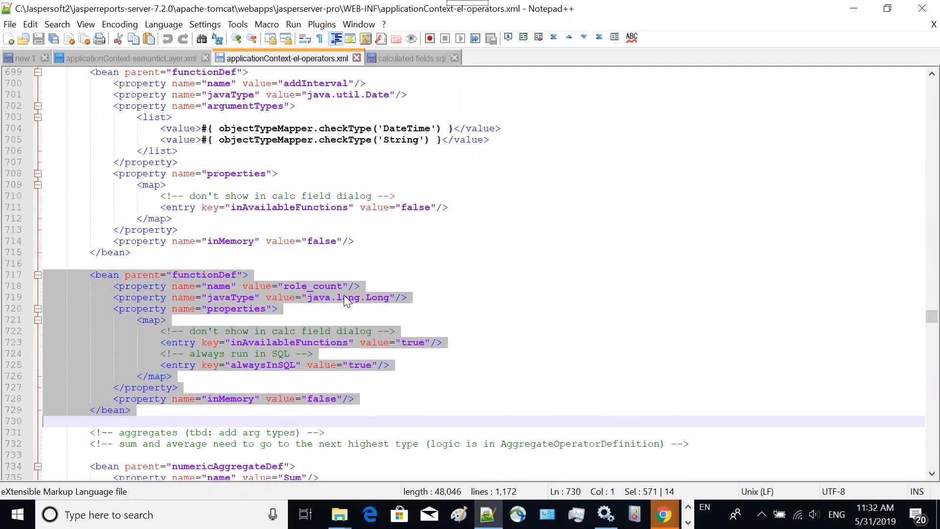
left_click(38, 39)
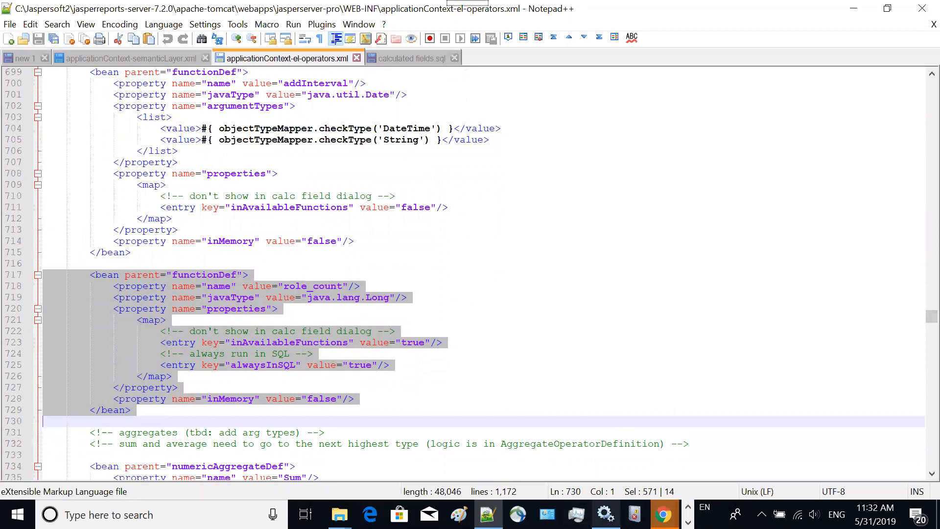
- Switch to Services and view the actions available for the jasperreportsTomcat-20 service, including Restart, without running any
left_click(606, 514)
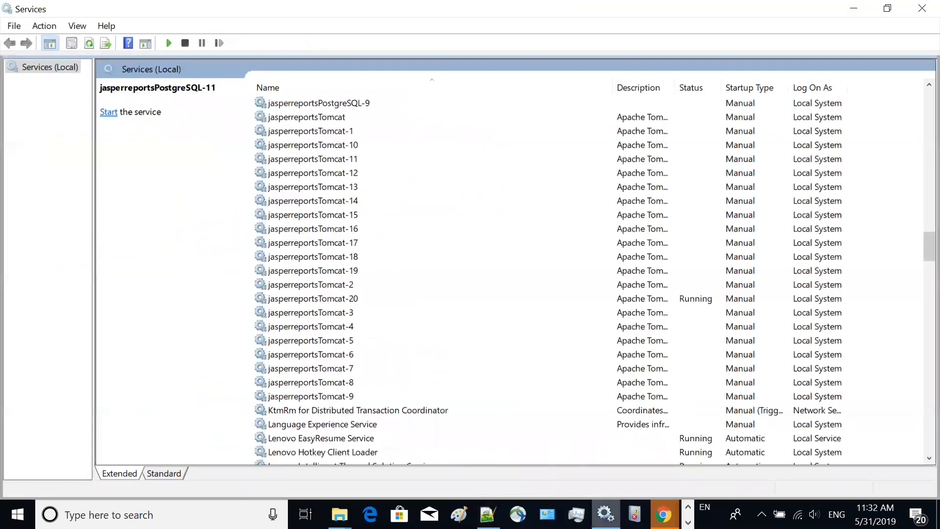
left_click(439, 297)
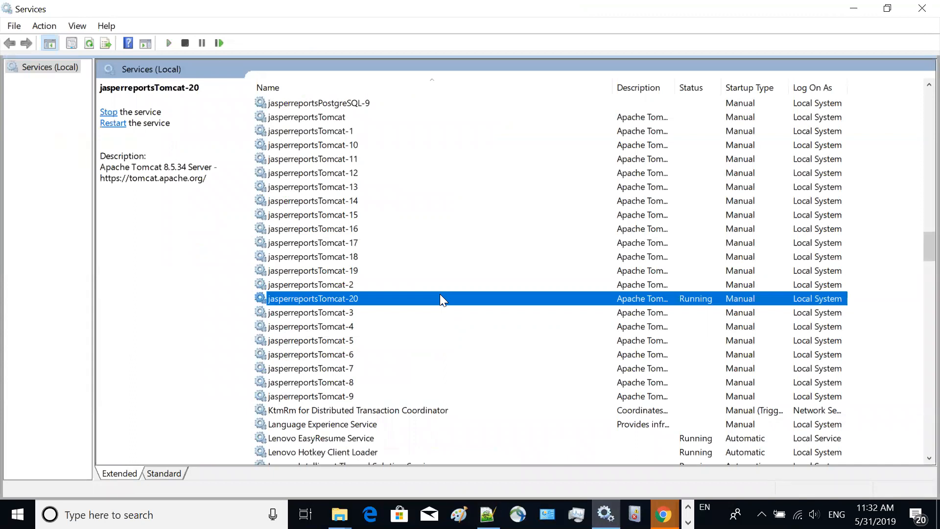
right_click(440, 296)
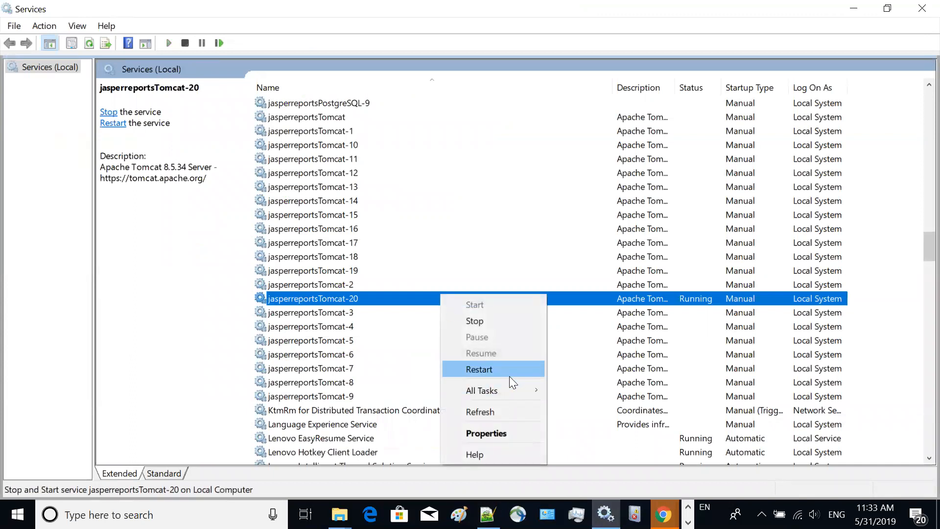
left_click(579, 382)
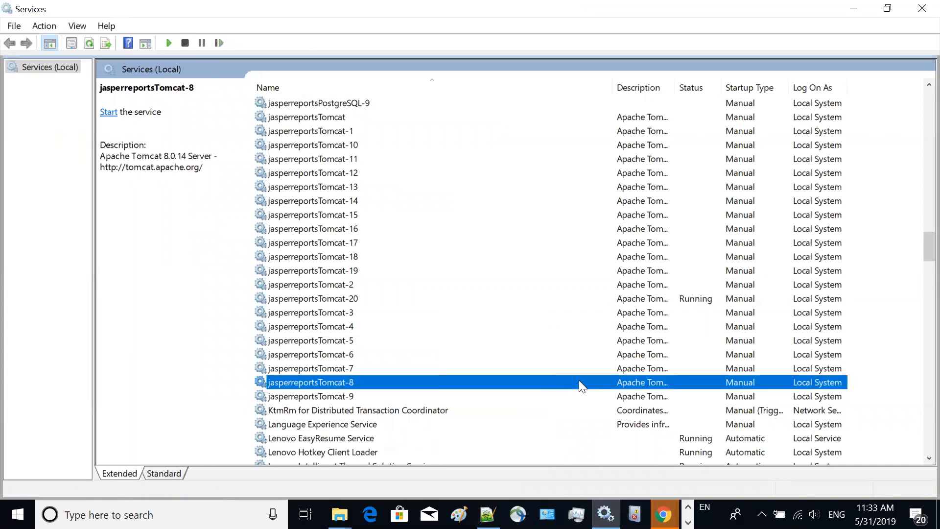
- Switch to the Jaspersoft Ad Hoc Editor window in Chrome and confirm keeping the session alive
left_click(663, 514)
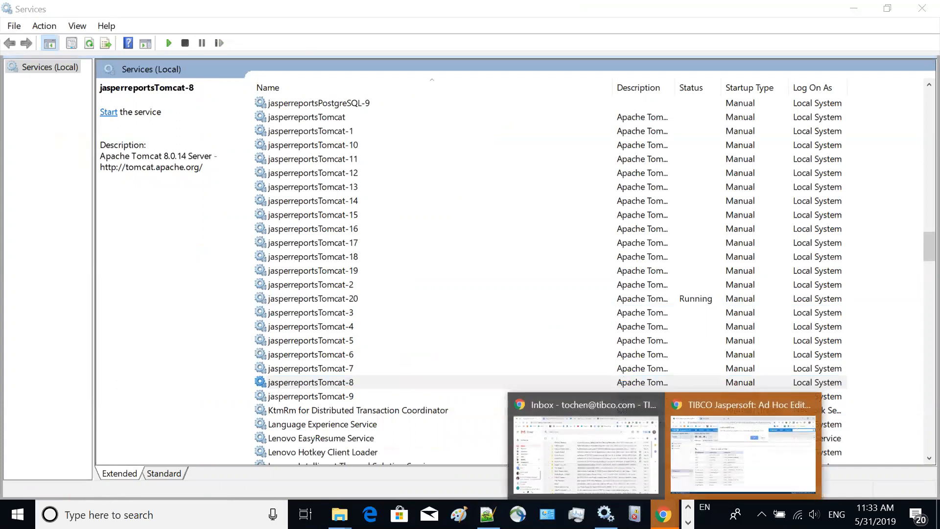
left_click(804, 466)
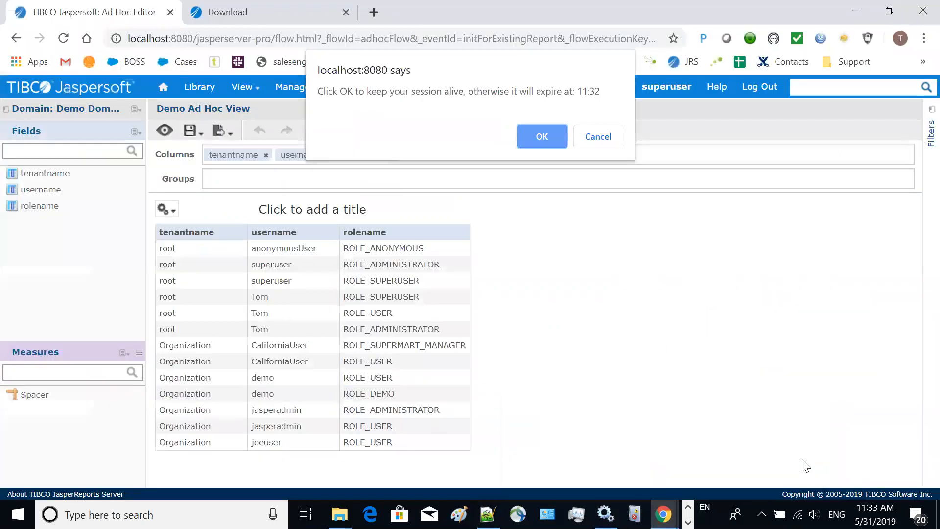
left_click(547, 133)
left_click(630, 327)
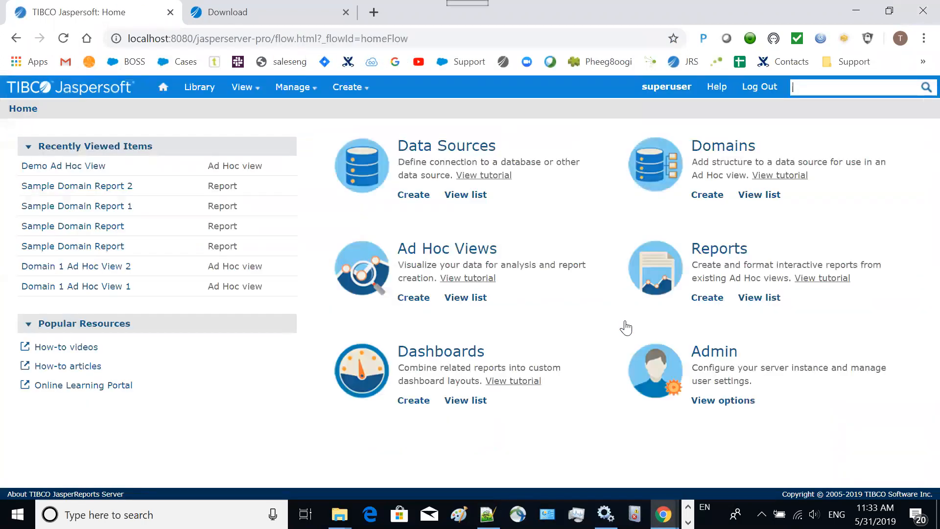
- Open Demo Domain from the repository's Domain DT vs CF folder for editing
mouse_move(241, 89)
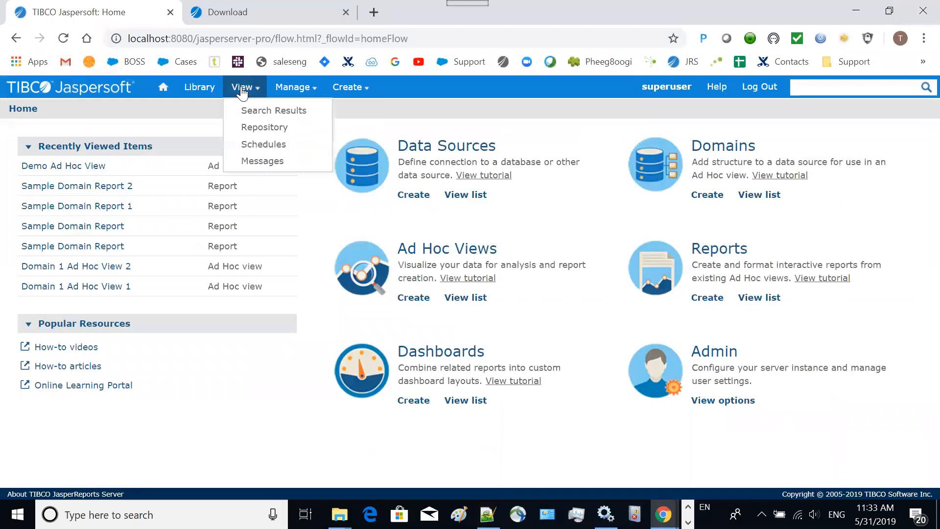
left_click(263, 129)
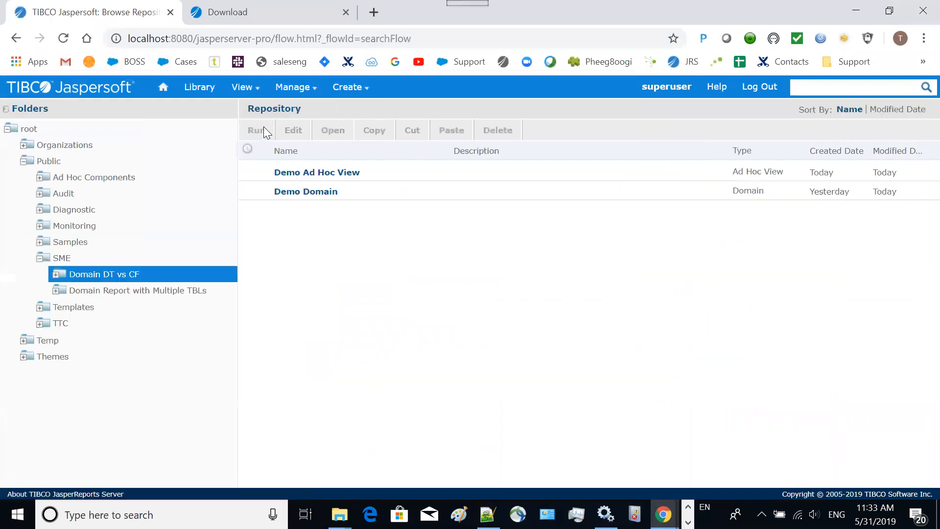
left_click(293, 191)
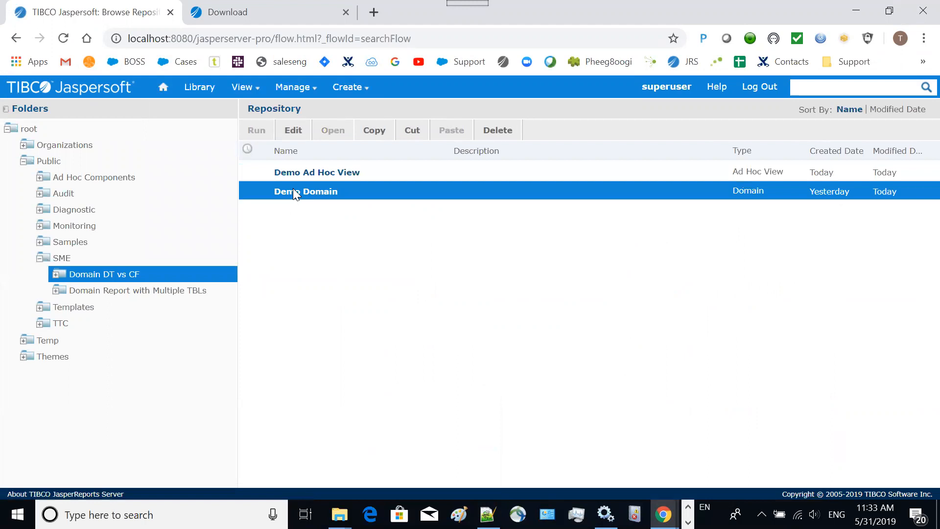
left_click(293, 129)
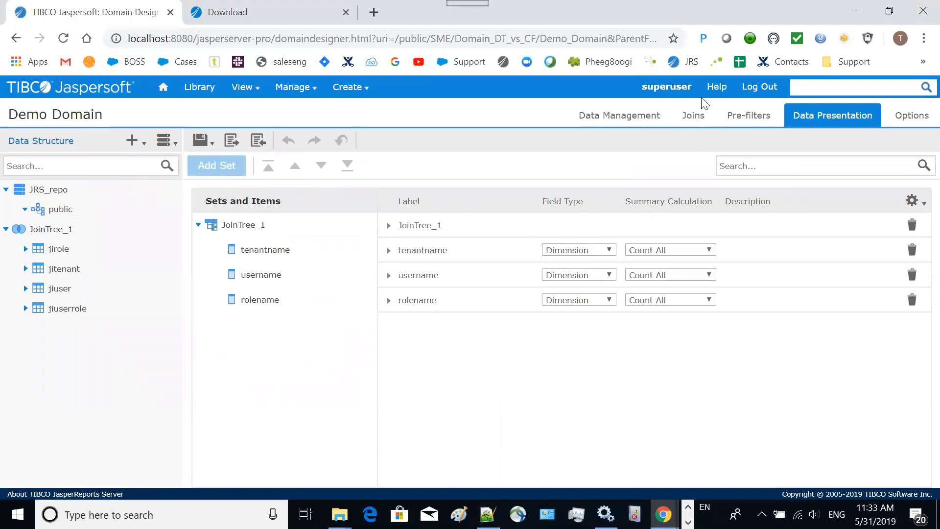
- Start a new calculated field on JoinTree_1 from the domain's joins view
left_click(692, 117)
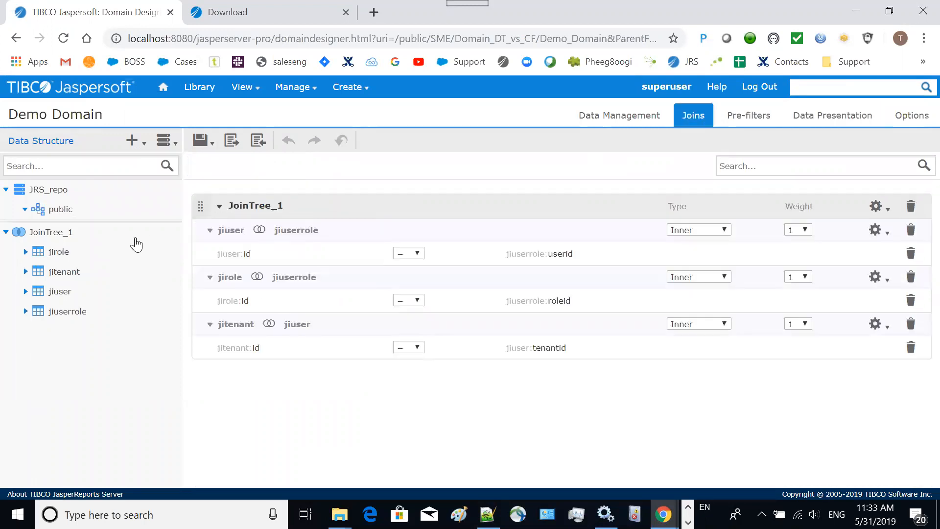
right_click(56, 235)
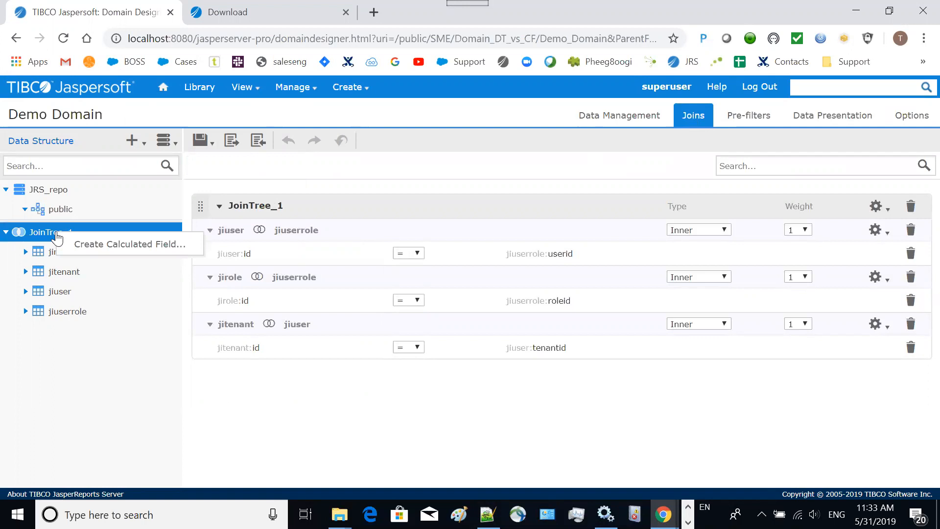
left_click(101, 251)
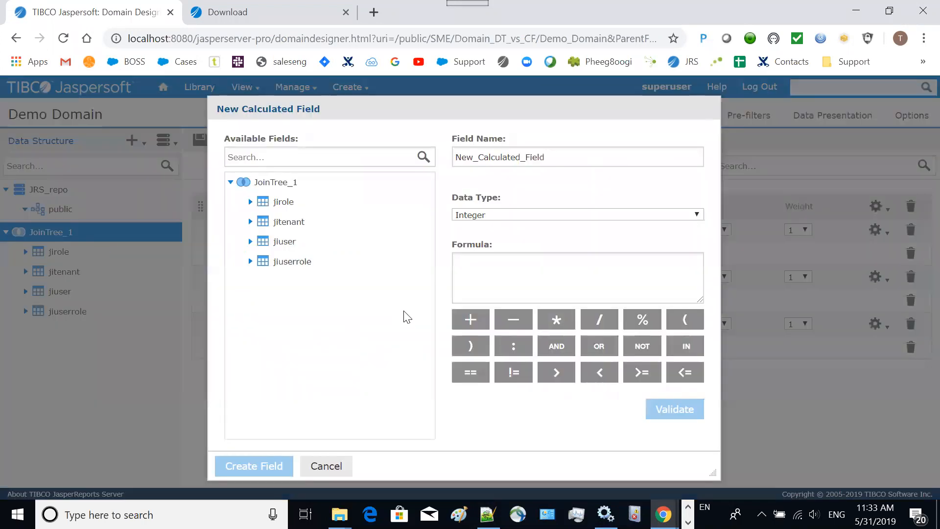
- Switch to Notepad++ and copy the function name role_count from its bean definition in applicationContext-el-operators.xml
left_click(488, 514)
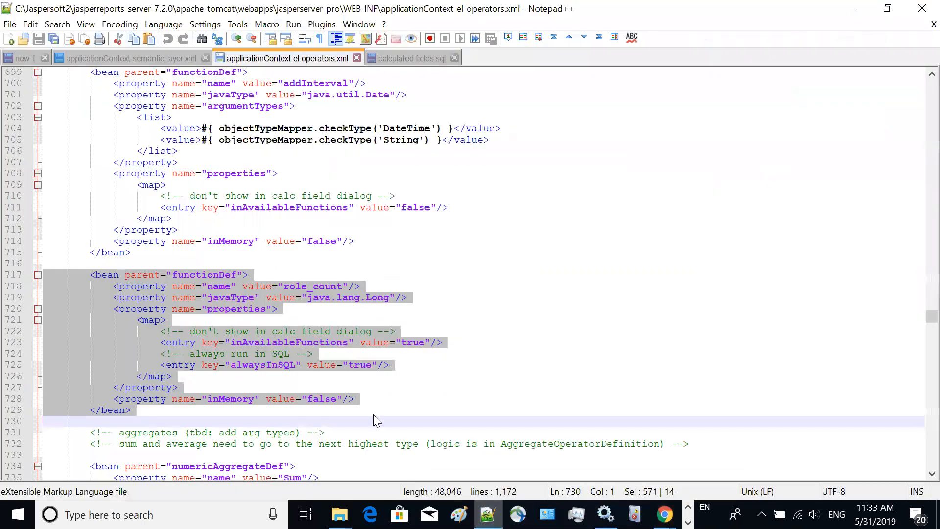
left_click(282, 286)
left_click_drag(283, 286, 341, 286)
key("ctrl+c")
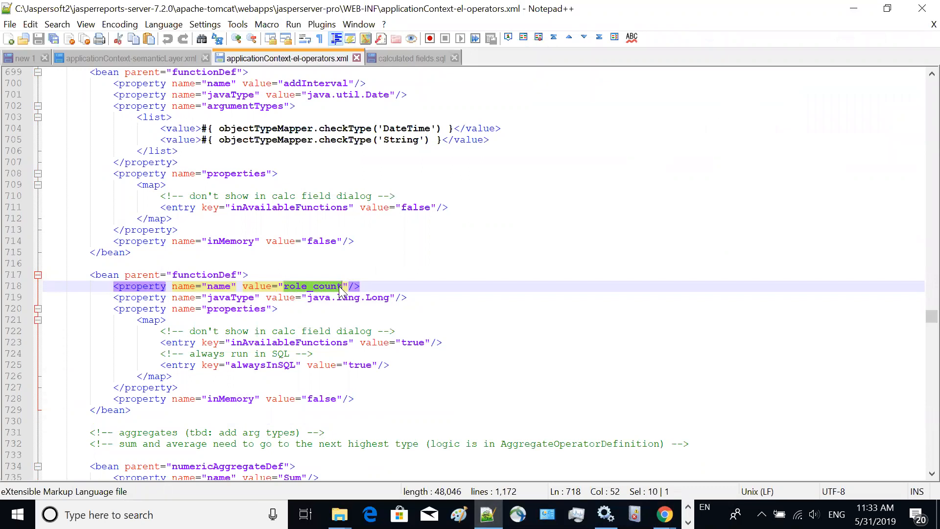
- Return to the Domain Designer window in Chrome and enter the formula role_count(jirole.id), picking the id field of jirole as the argument
left_click(663, 515)
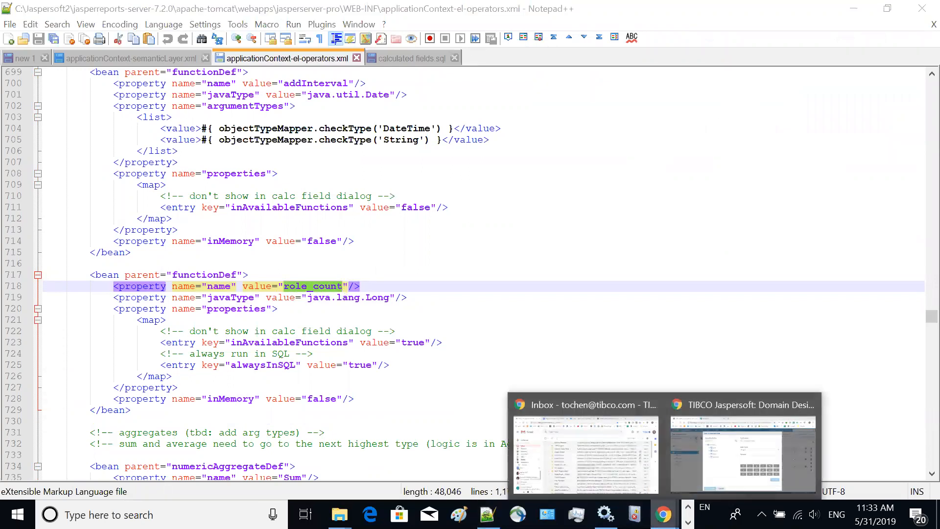
left_click(696, 463)
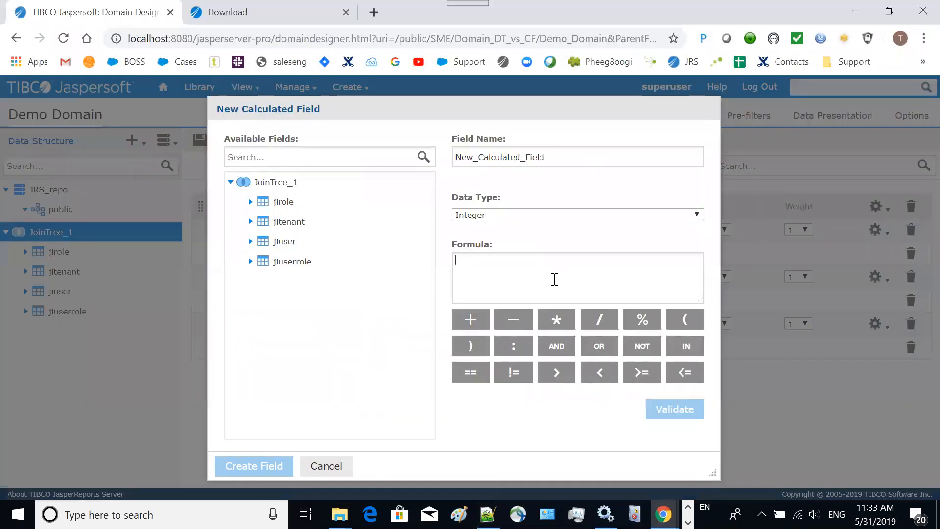
key("ctrl+v")
type("()")
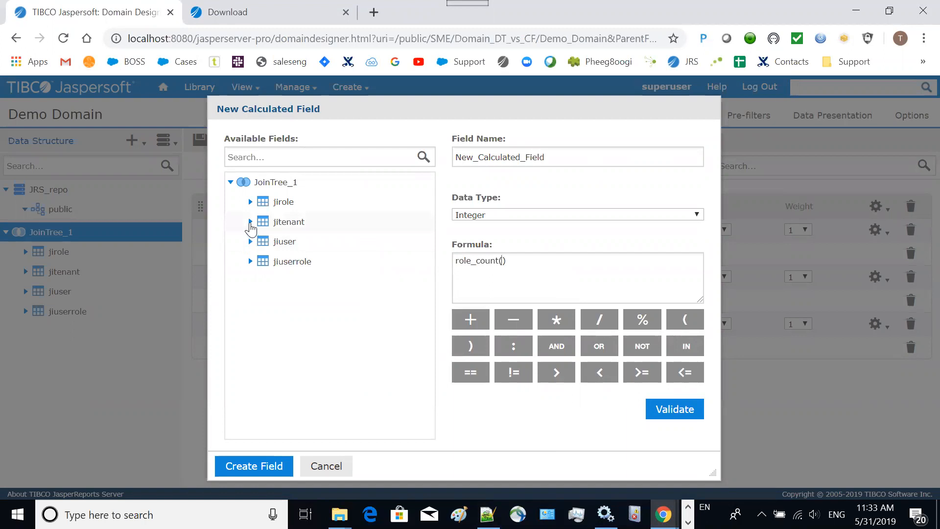
left_click(250, 201)
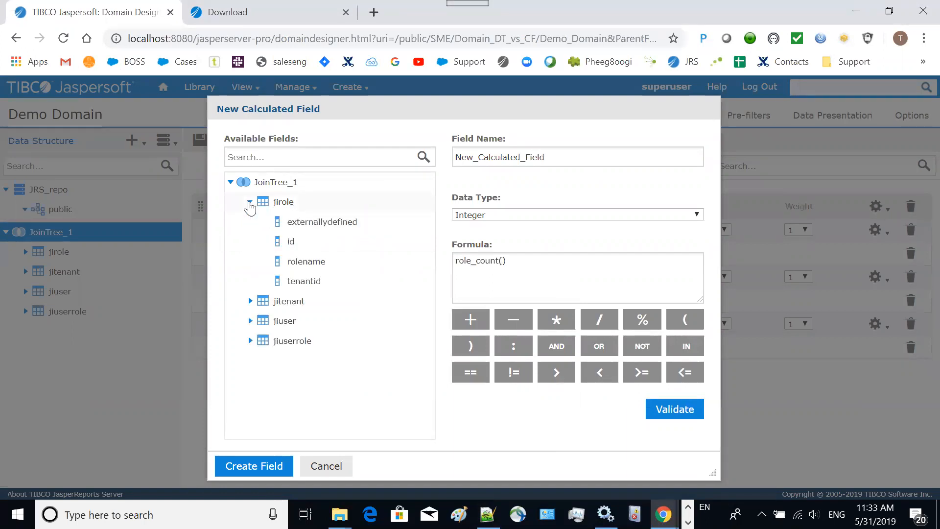
double_click(296, 240)
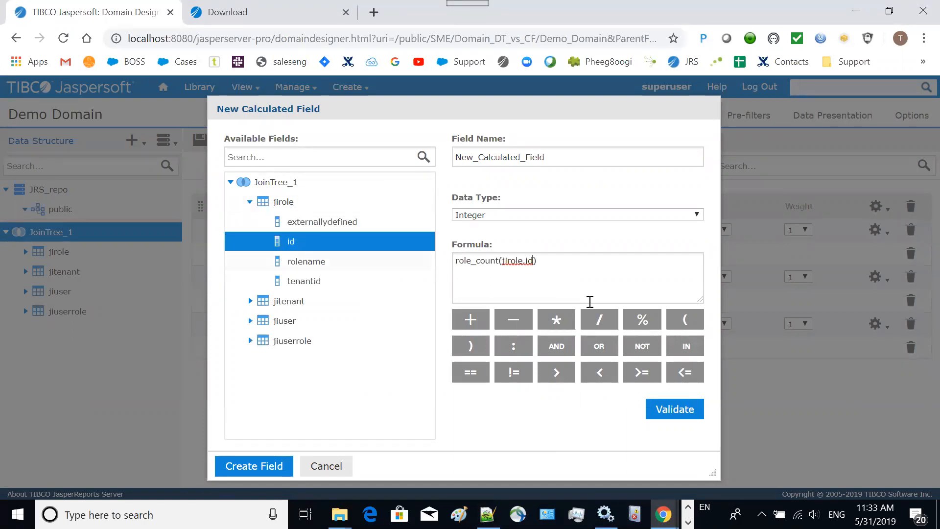
- Set the calculated field's data type to Long, name it Role_Count, validate the formula and create the field
left_click(695, 214)
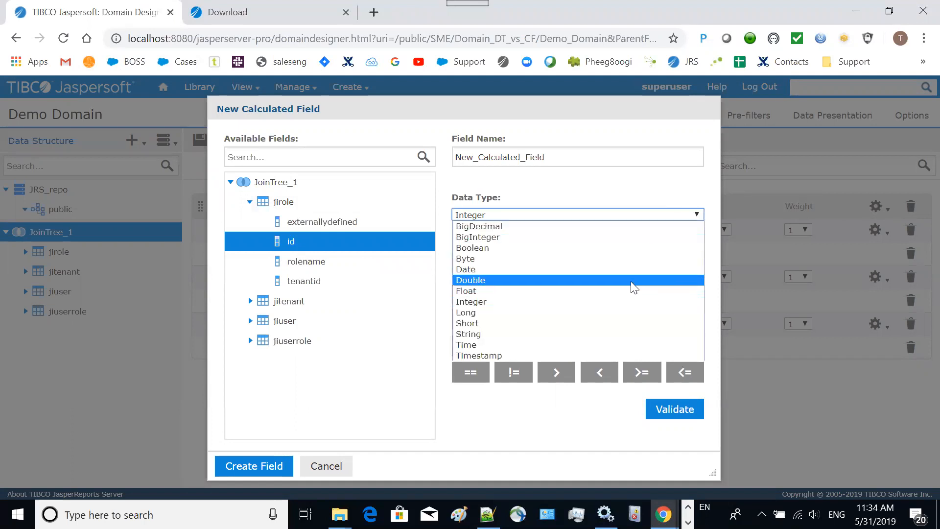
left_click(618, 313)
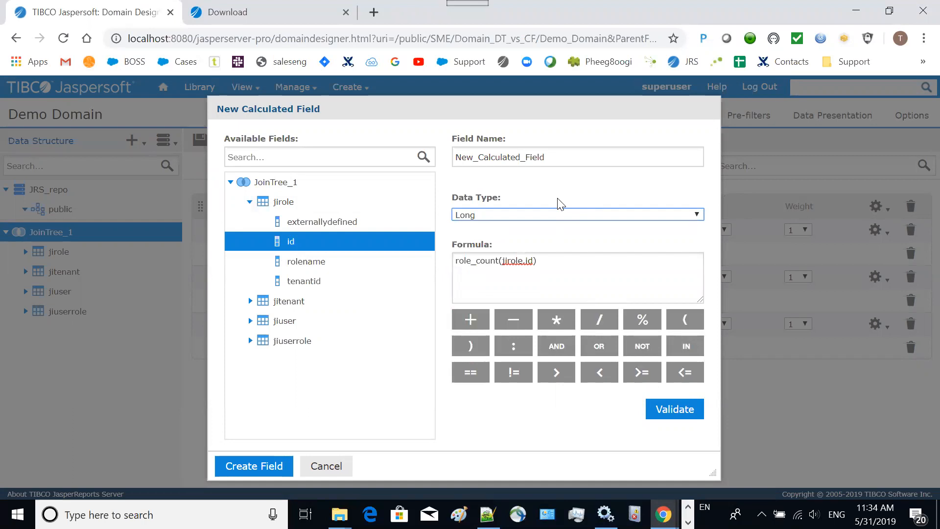
left_click_drag(556, 160, 393, 159)
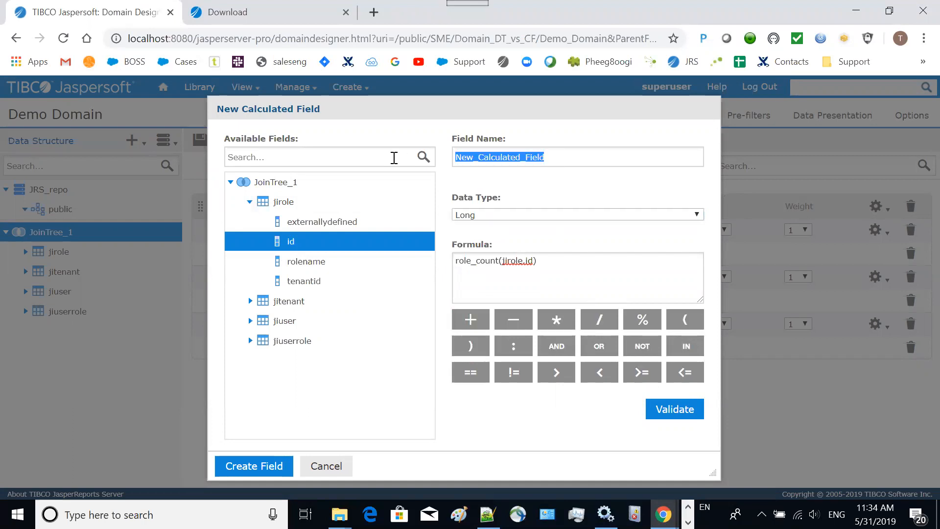
type("R")
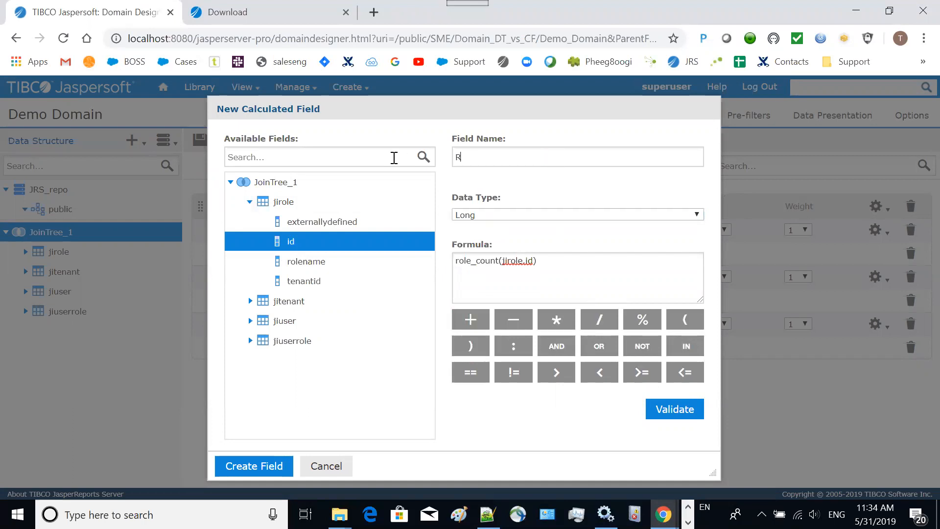
type("ole_Count")
left_click(680, 412)
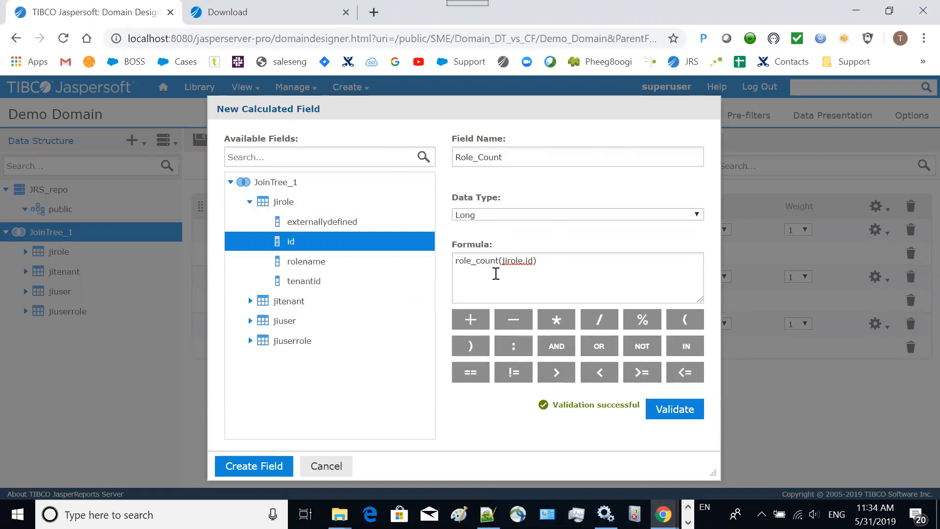
left_click(254, 466)
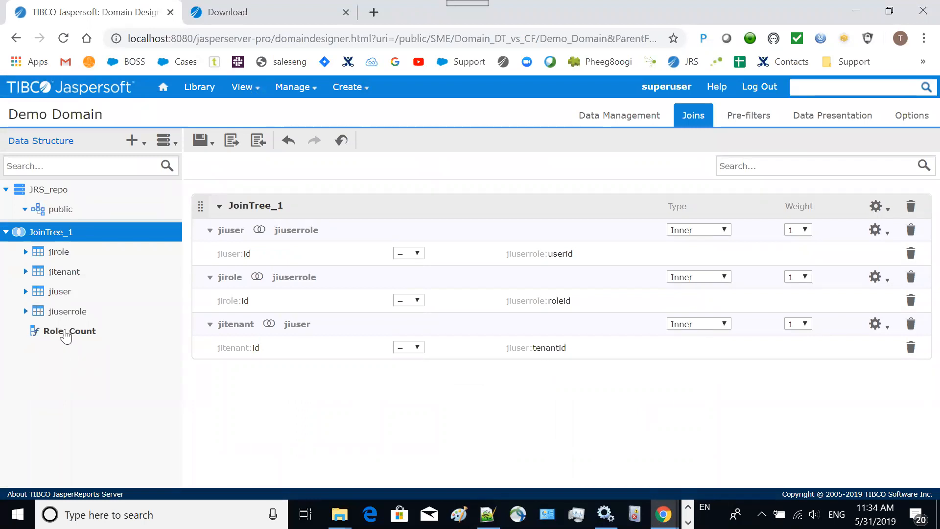
- Add Role_Count to the domain's data presentation below rolename and save Demo Domain
left_click(66, 332)
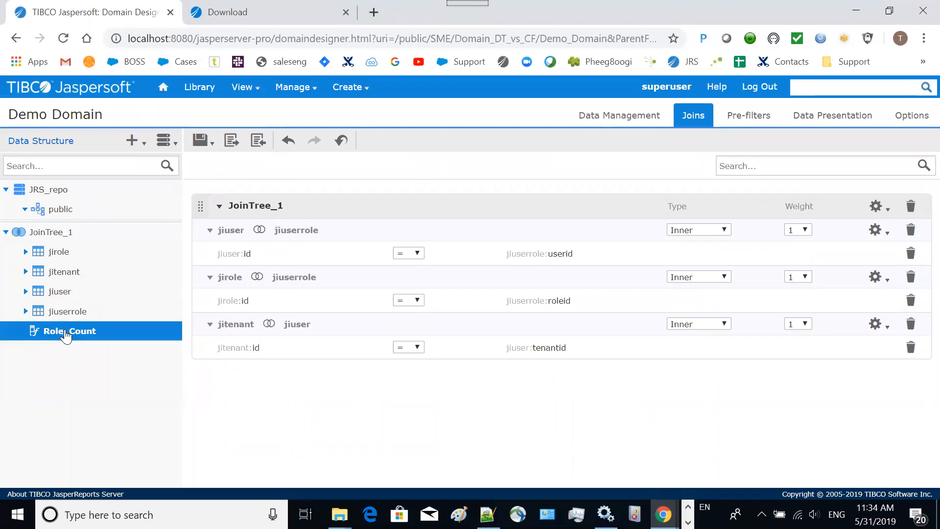
left_click(841, 119)
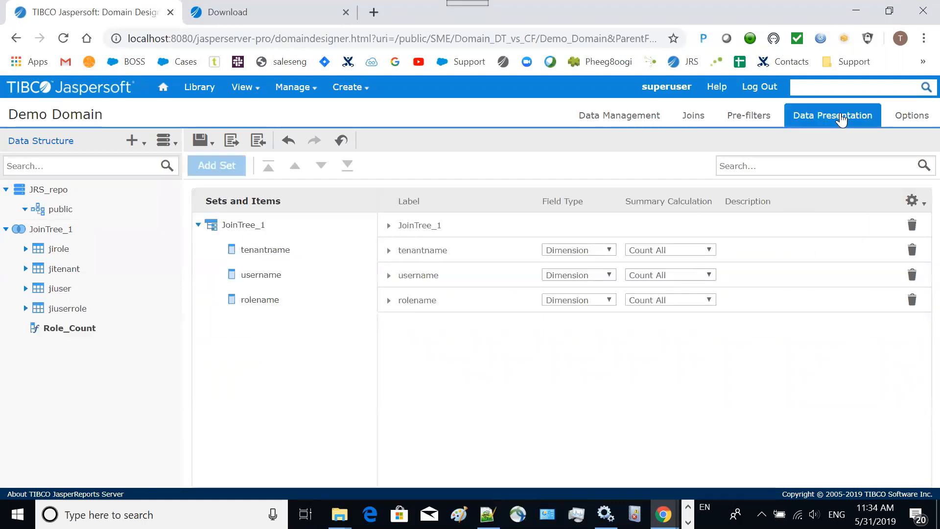
left_click_drag(95, 333, 272, 345)
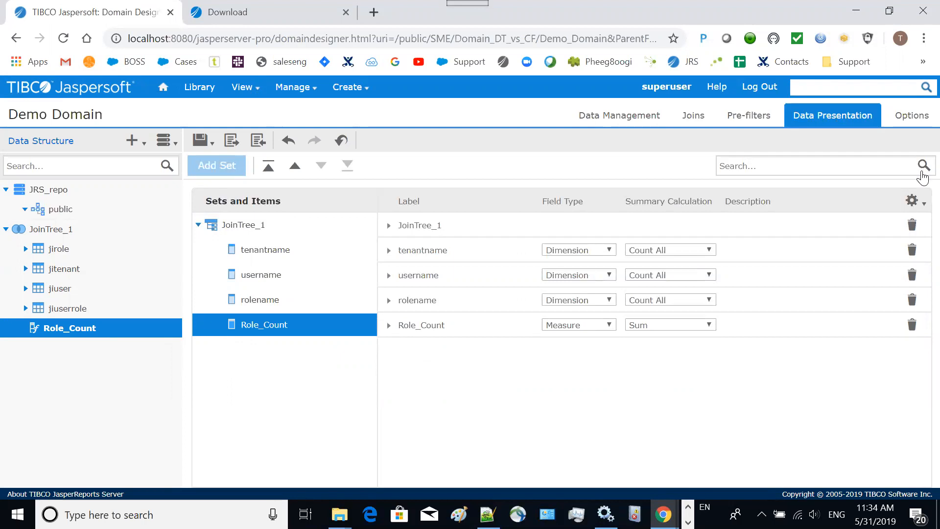
left_click(199, 140)
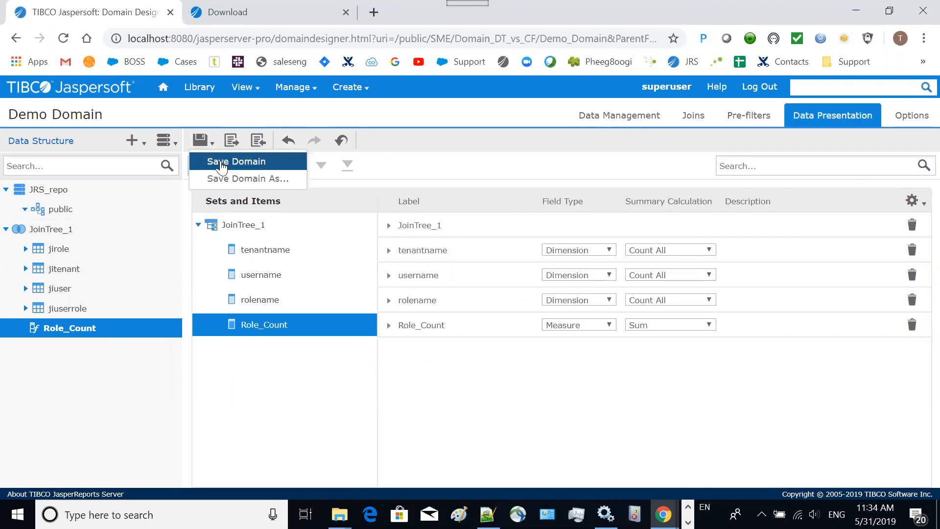
left_click(221, 162)
left_click(507, 86)
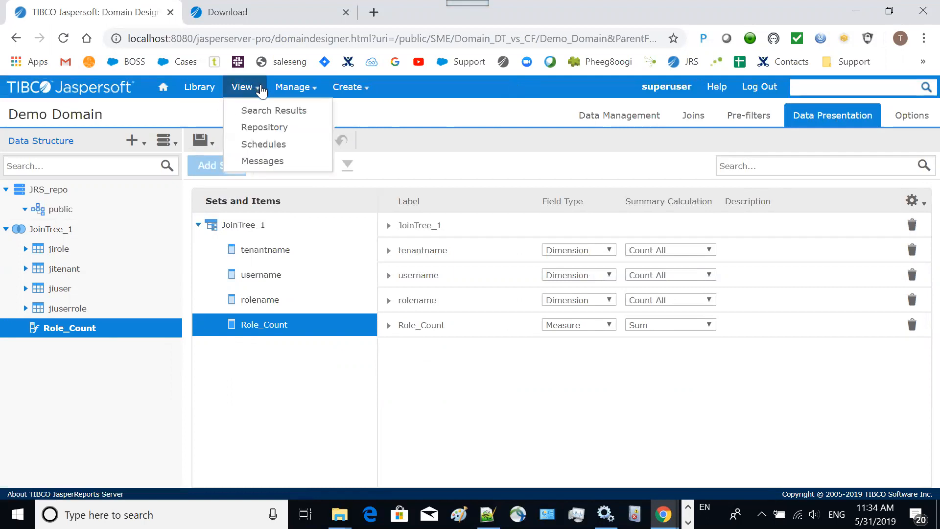
- Open Demo Ad Hoc View from the repository and add Role_Count to its selected fields
left_click(271, 130)
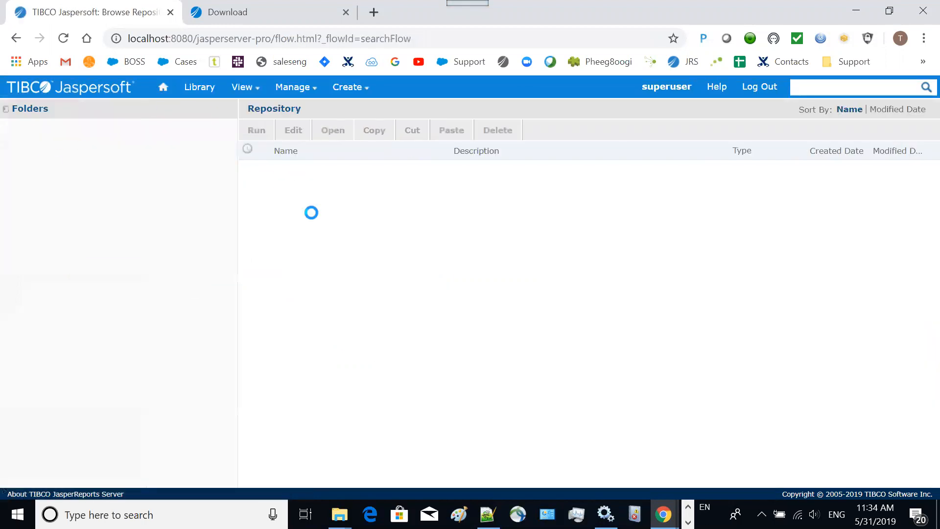
left_click(310, 179)
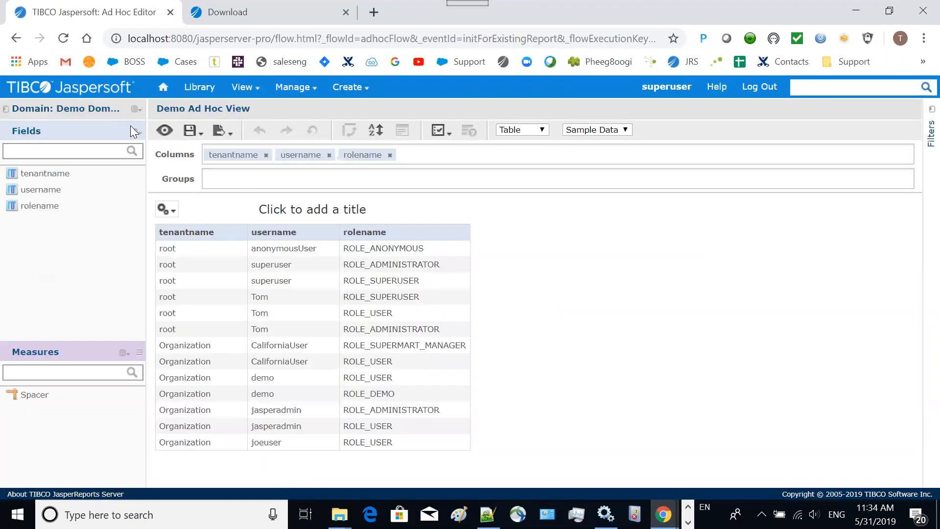
left_click(135, 108)
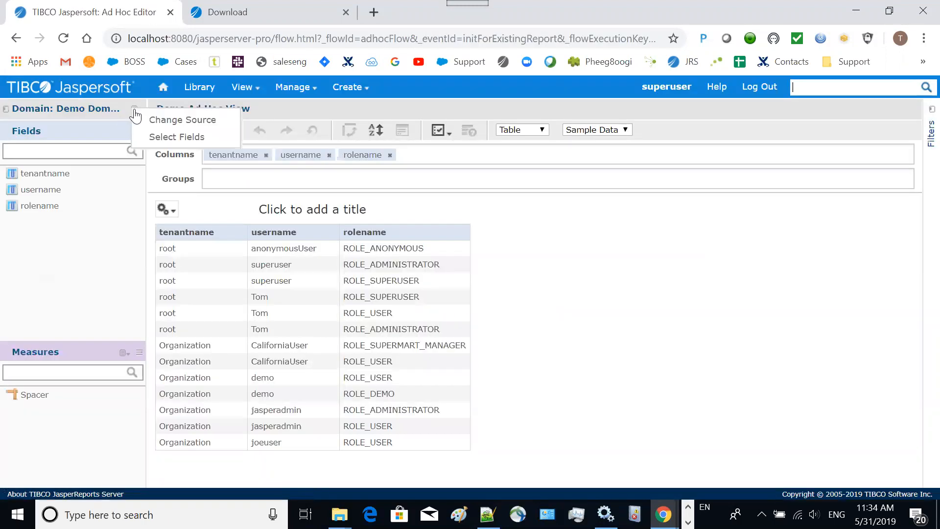
left_click(172, 137)
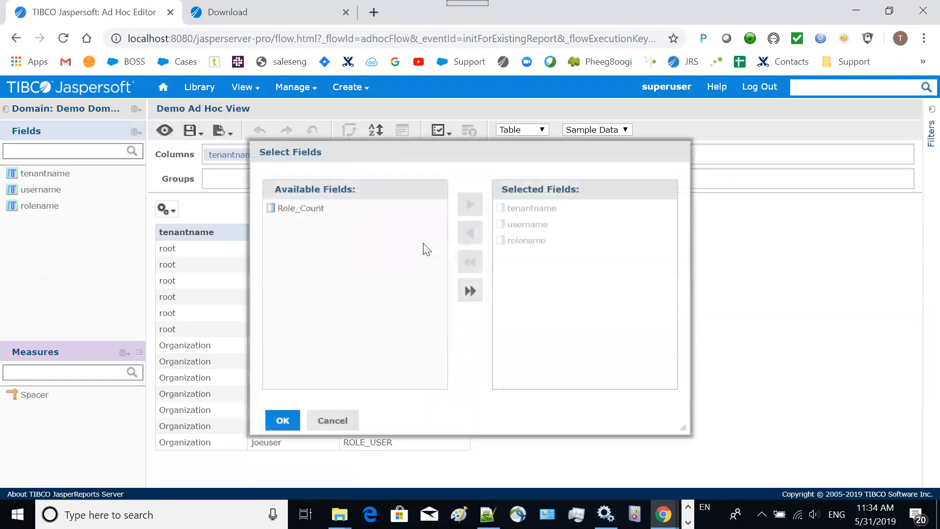
left_click(298, 215)
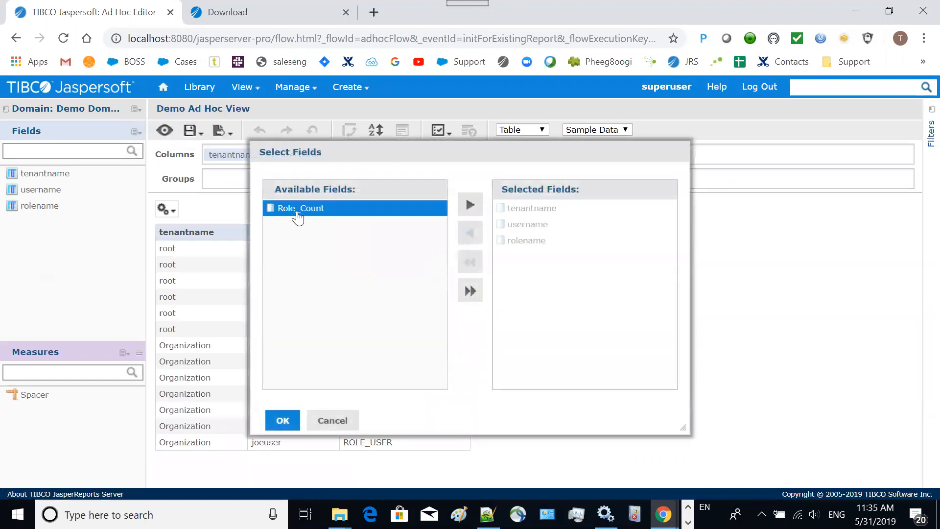
left_click(471, 202)
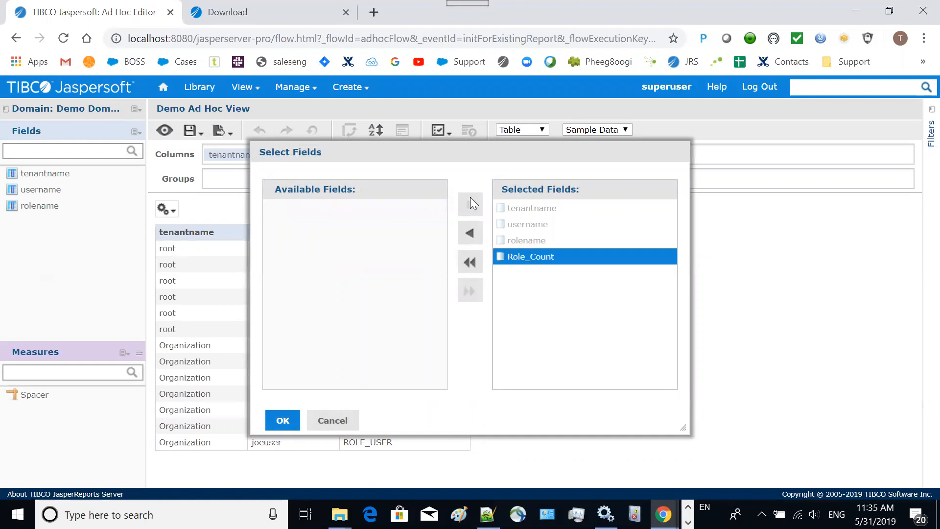
left_click(282, 420)
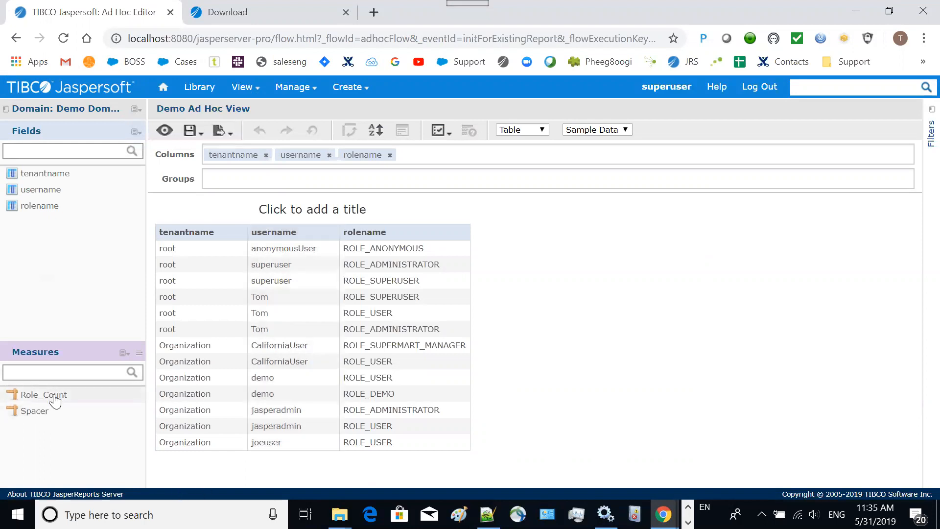
- Place Role_Count as a column after username, remove the rolename column and save the Ad Hoc view
left_click_drag(55, 400, 345, 155)
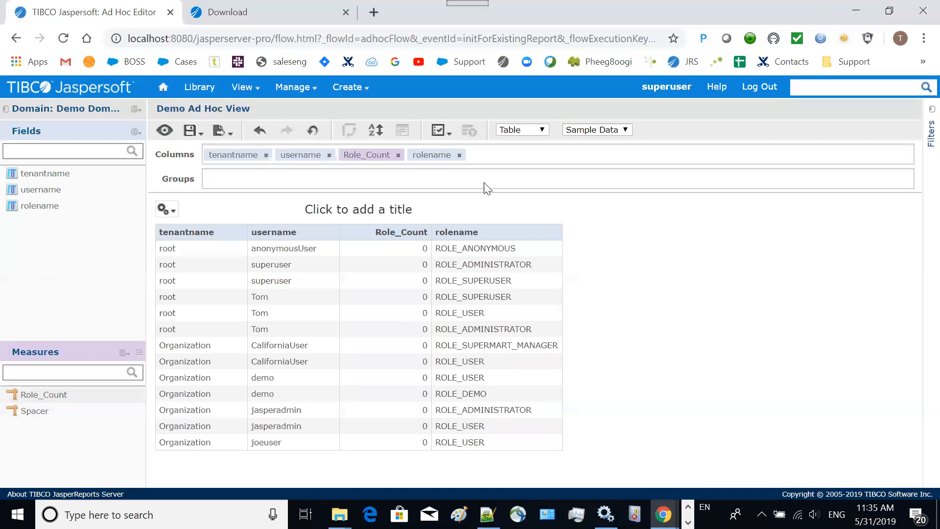
left_click(459, 155)
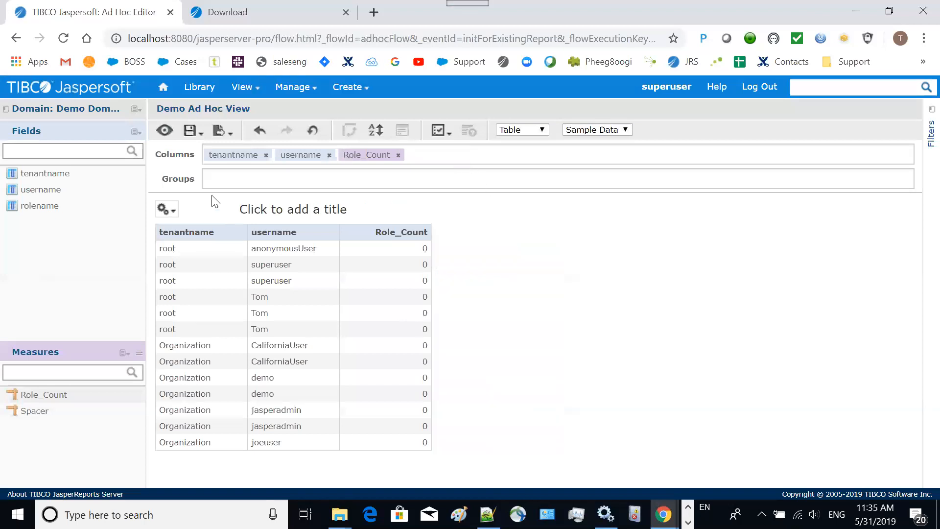
left_click(190, 130)
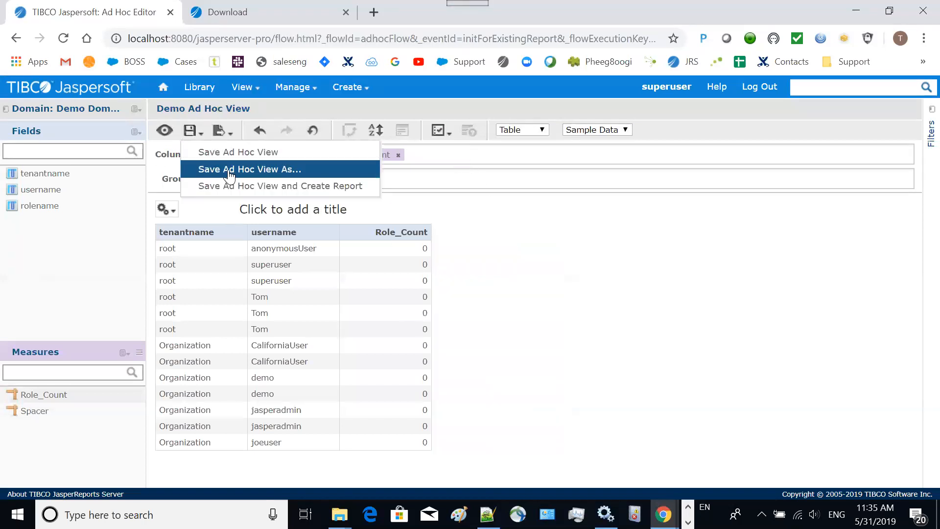
left_click(221, 154)
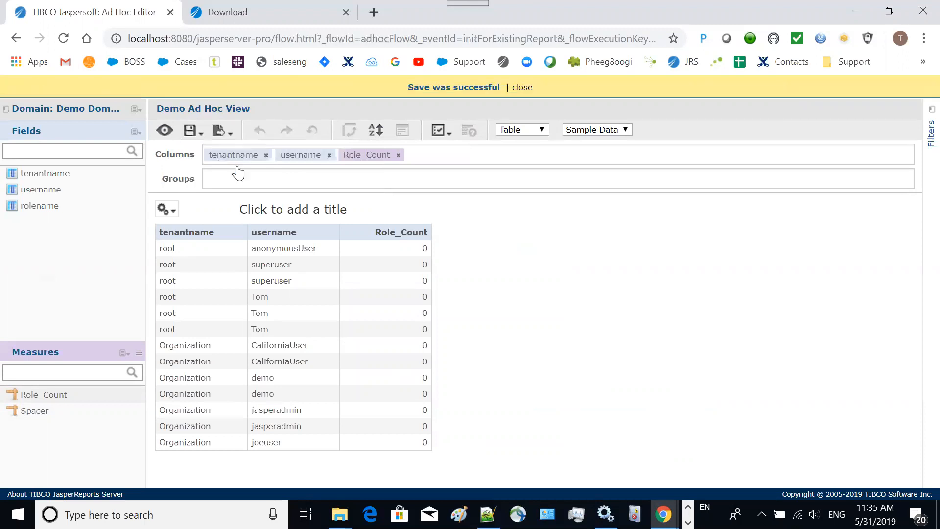
left_click(523, 89)
- Reopen Demo Domain from the repository for editing and display its joins
mouse_move(238, 88)
left_click(271, 126)
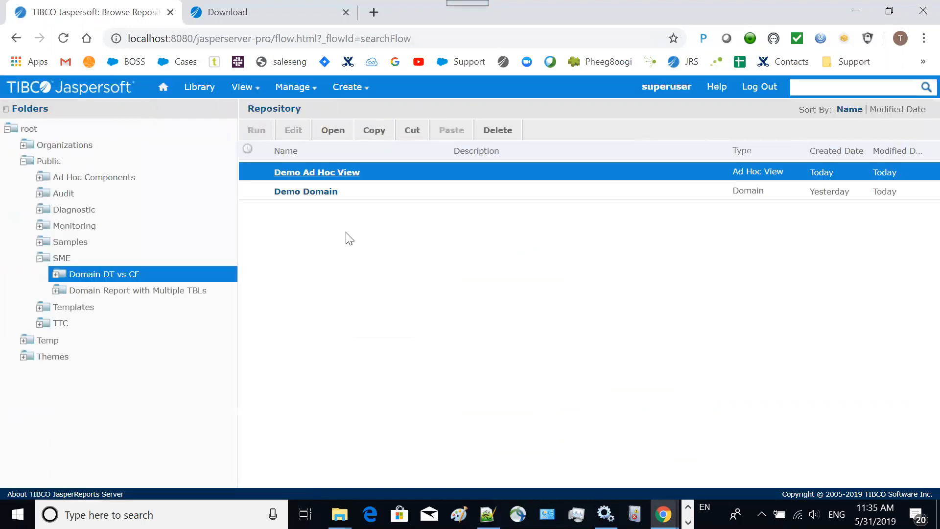
left_click(338, 193)
left_click(294, 137)
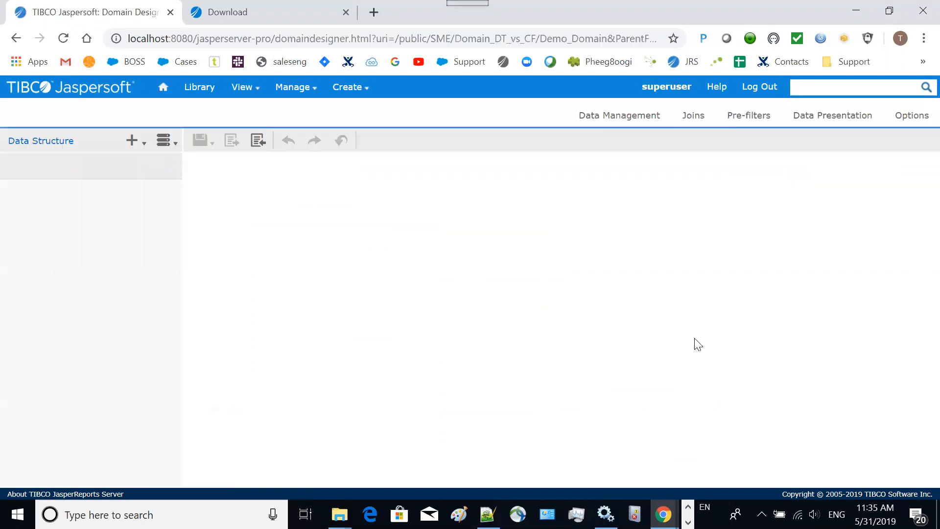
left_click(696, 119)
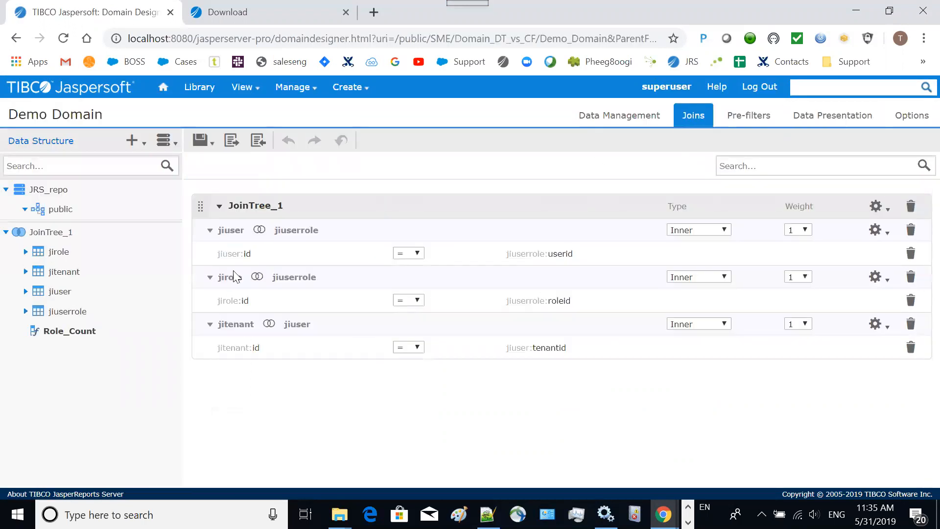
- Edit the Role_Count calculated field so role_count takes the id field of jiuser as its argument, validate the formula and update the field
left_click(76, 335)
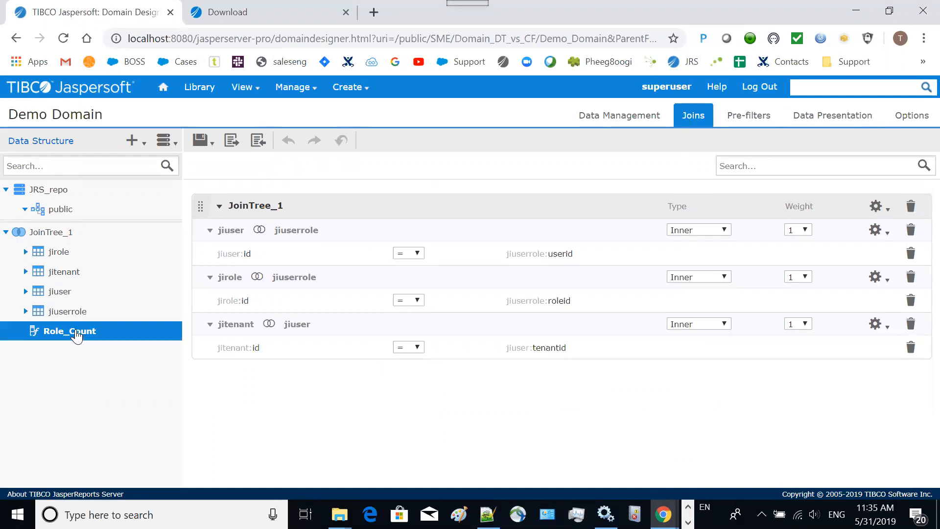
right_click(76, 335)
left_click(131, 341)
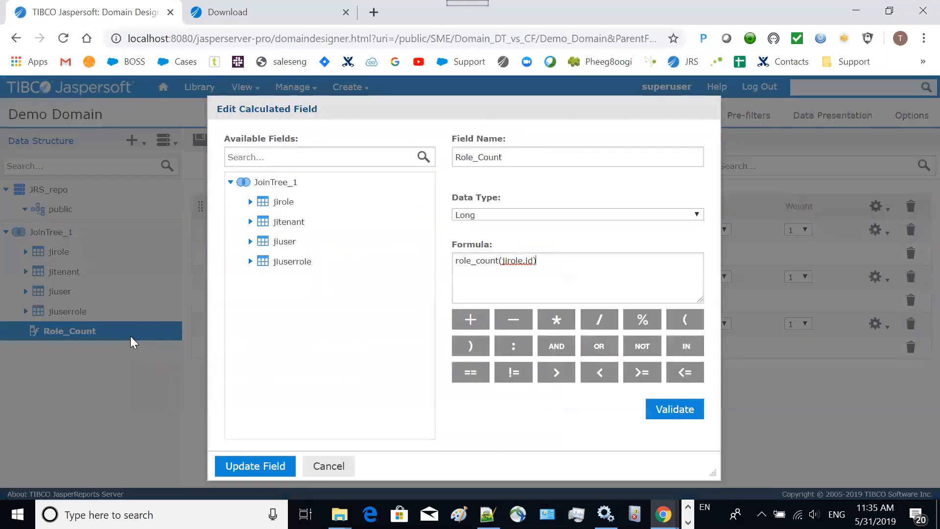
left_click(536, 264)
key("BackSpace")
key("BackSpace")
key("BackSpace")
key("BackSpace")
key("BackSpace")
key("BackSpace")
key("BackSpace")
key("BackSpace")
key("BackSpace")
left_click(250, 241)
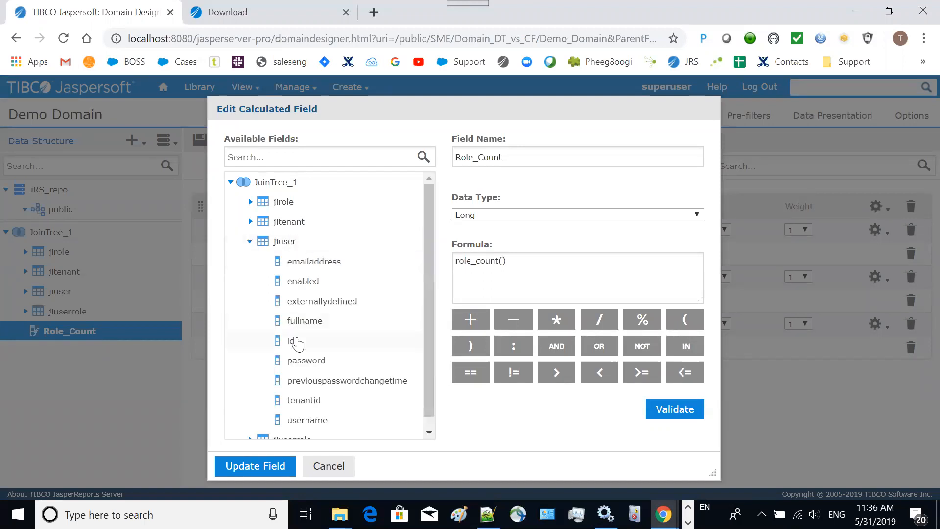
double_click(298, 342)
left_click(697, 413)
left_click(275, 466)
- Save Demo Domain with the updated calculated field and dismiss the notification
left_click(203, 141)
left_click(220, 159)
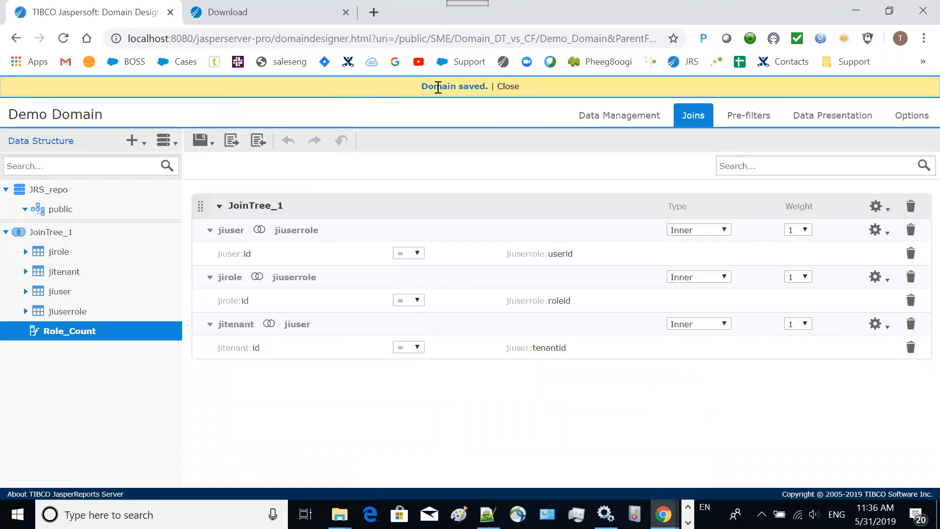
left_click(508, 88)
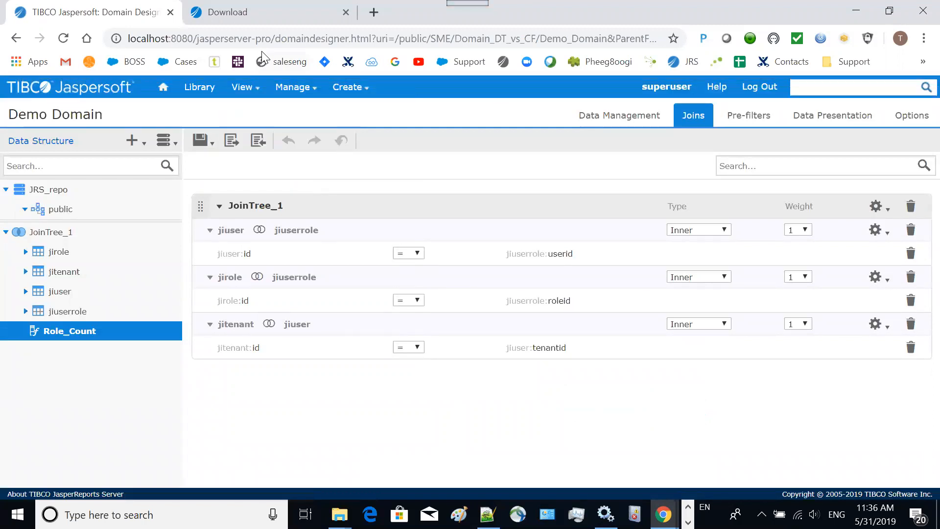
- Reopen Demo Ad Hoc View from the repository and examine the Role_Count values for each username
mouse_move(243, 87)
left_click(253, 129)
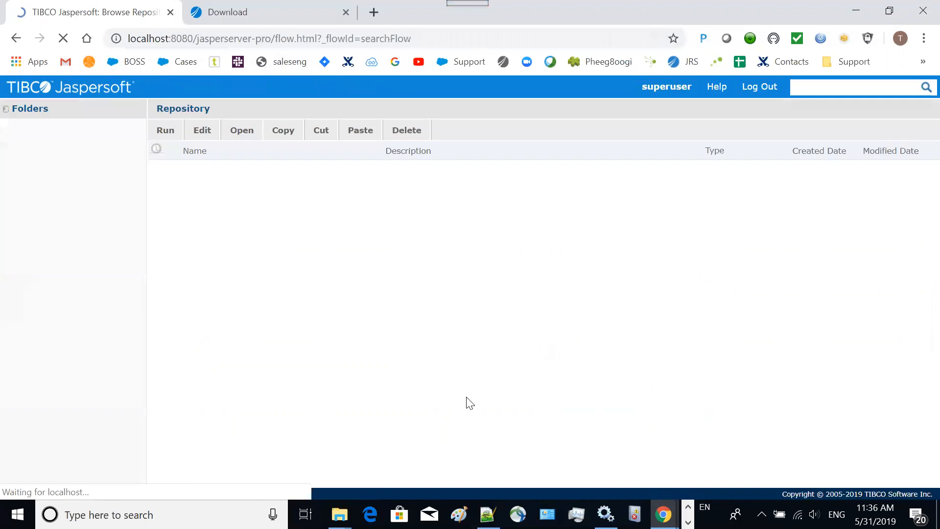
left_click(346, 174)
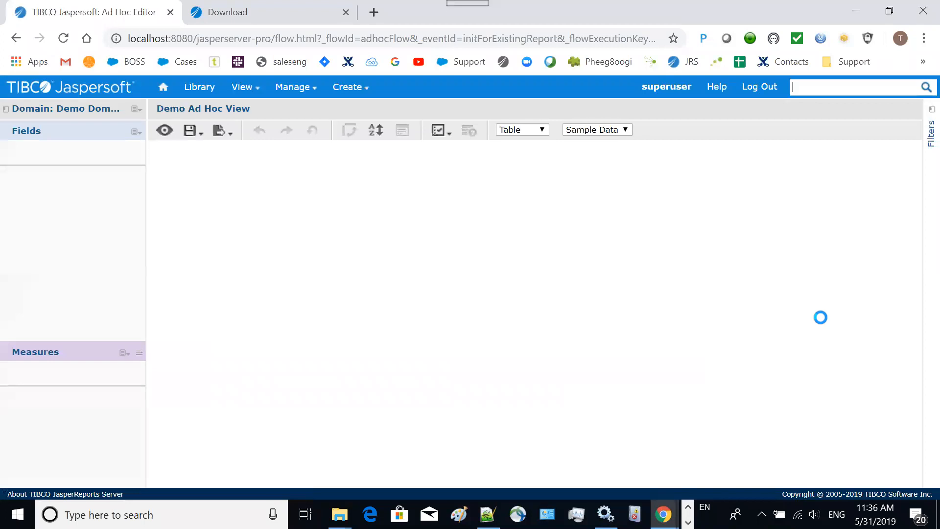
left_click(414, 253)
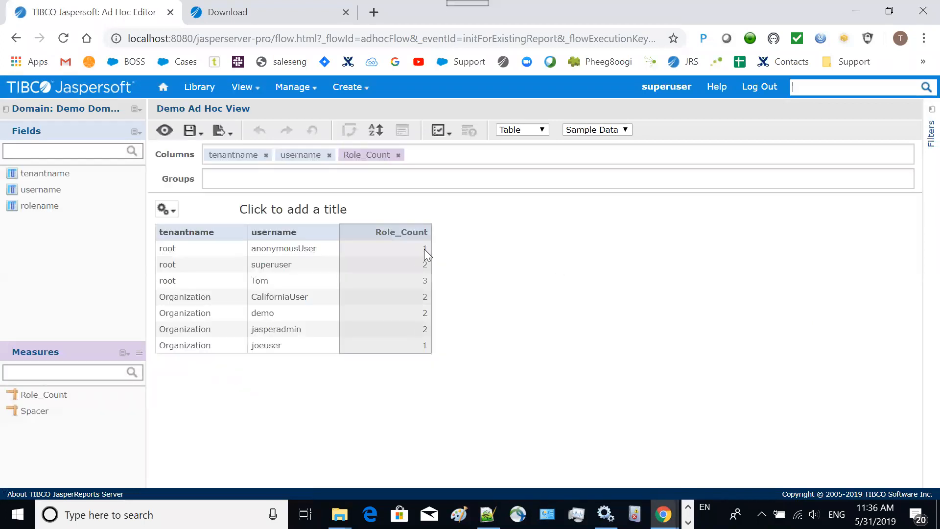
left_click(271, 280)
left_click(405, 265)
left_click(277, 276)
left_click(380, 282)
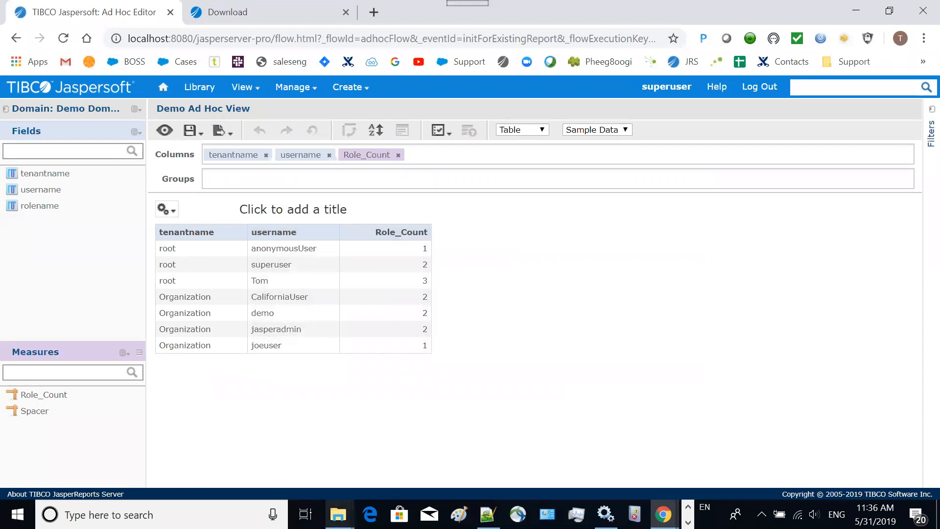
- Switch to Adobe Acrobat Reader, show section 7.4 of the JasperReports Server User Guide and highlight "Calculated Fields" in its heading
mouse_move(338, 514)
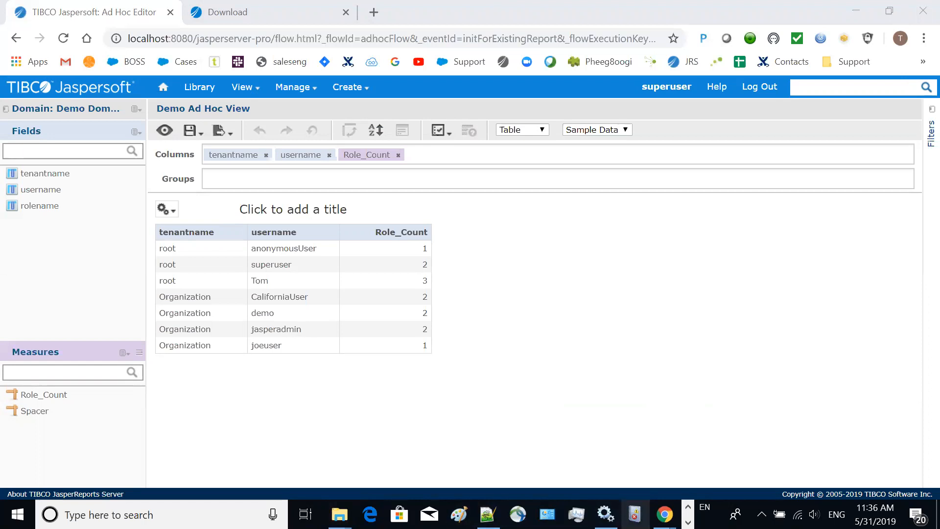
left_click(688, 522)
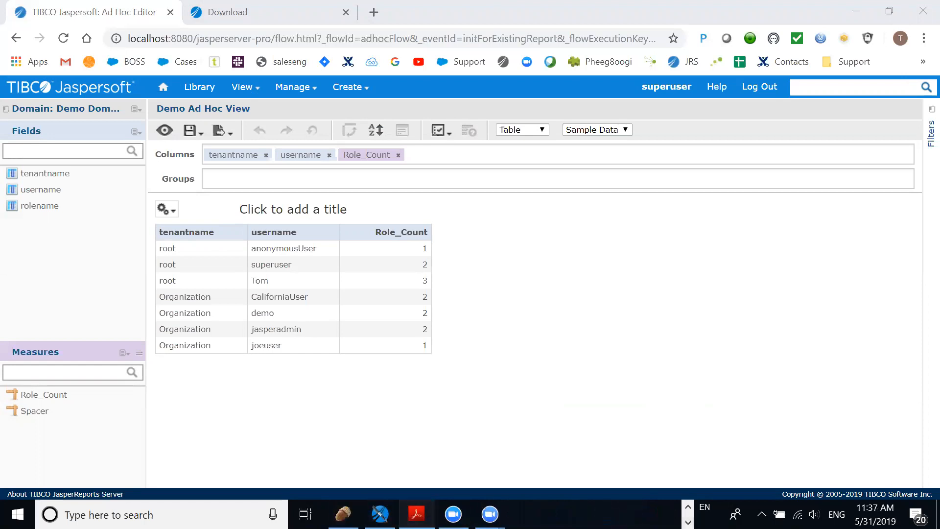
left_click(417, 514)
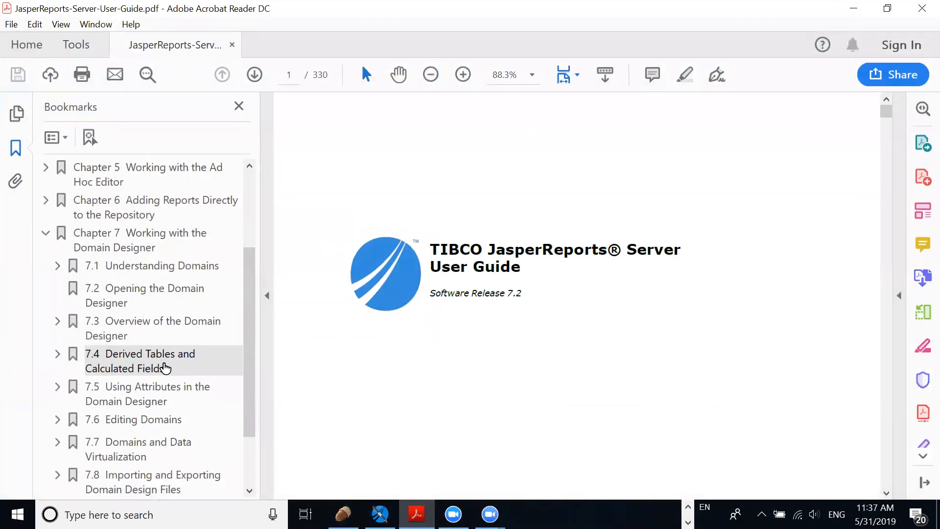
left_click(165, 367)
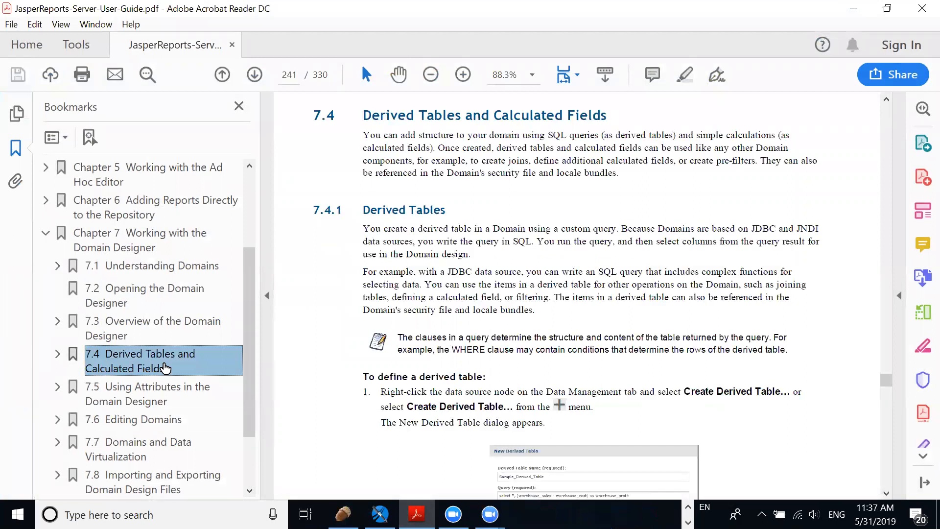
left_click_drag(496, 114, 600, 117)
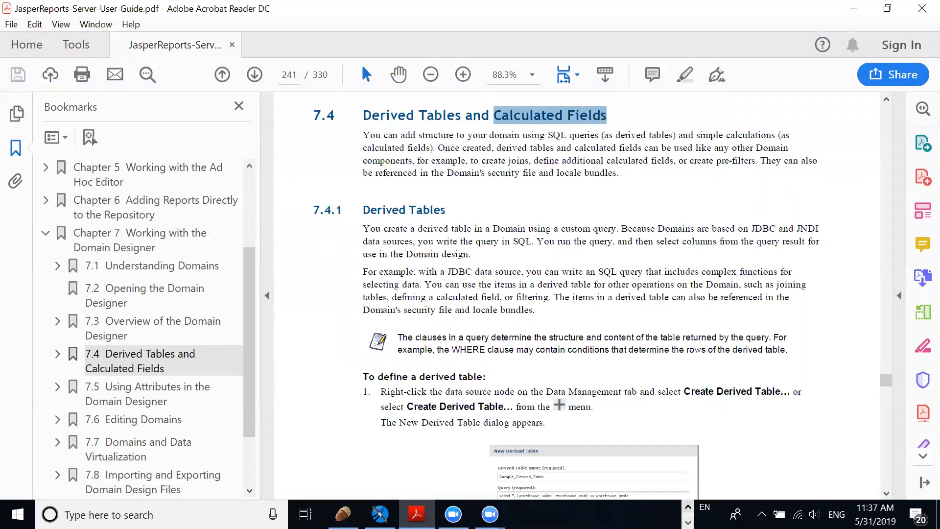
- Switch to File Explorer, open the docs folder of jasperreports-server-7.2.0 and select JasperReports-Server-User-Guide.pdf
left_click(688, 507)
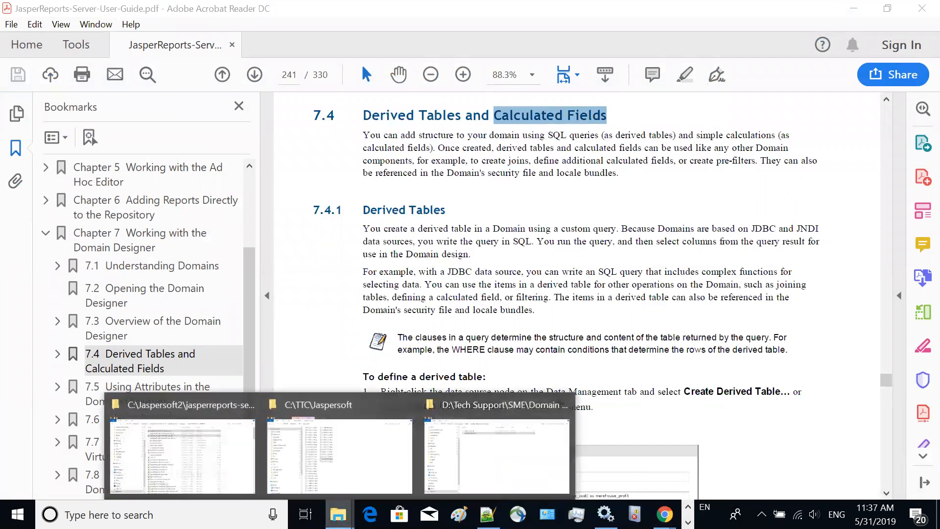
left_click(218, 473)
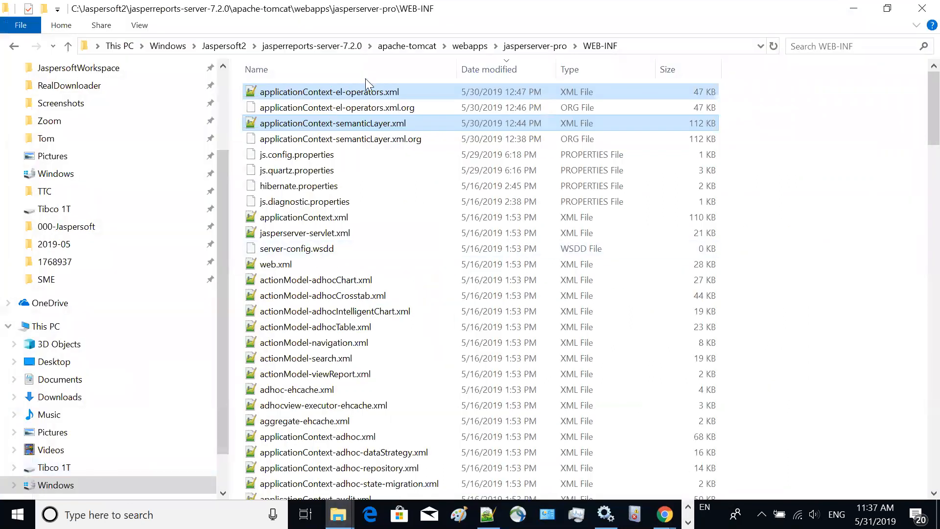
left_click(313, 43)
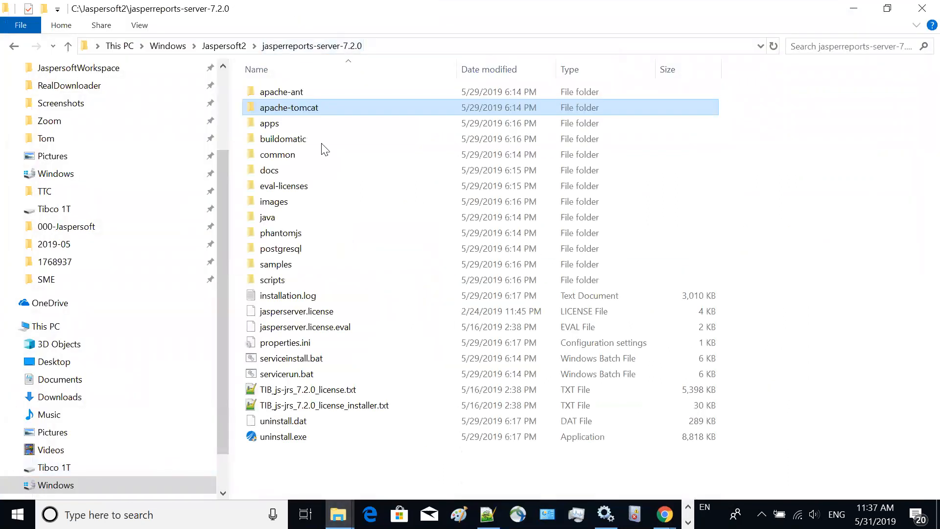
double_click(319, 169)
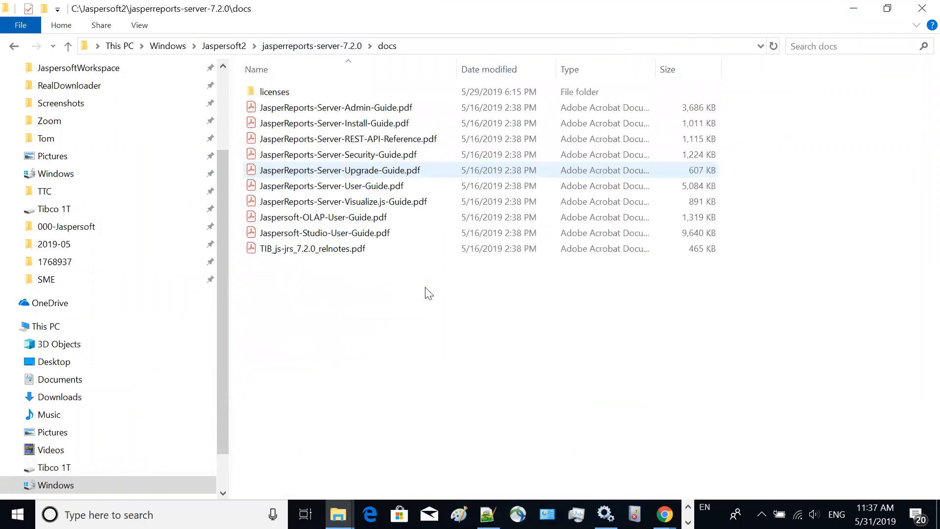
left_click(396, 189)
- Switch to Chrome and examine the individual component downloads for JasperReports Server 7.2.0 on the TIBCO eDelivery page
left_click(664, 514)
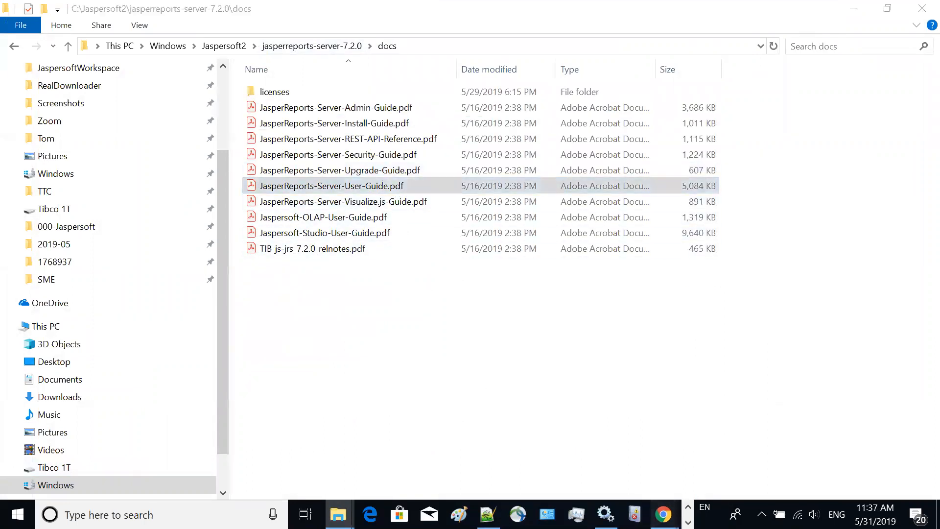
left_click(761, 466)
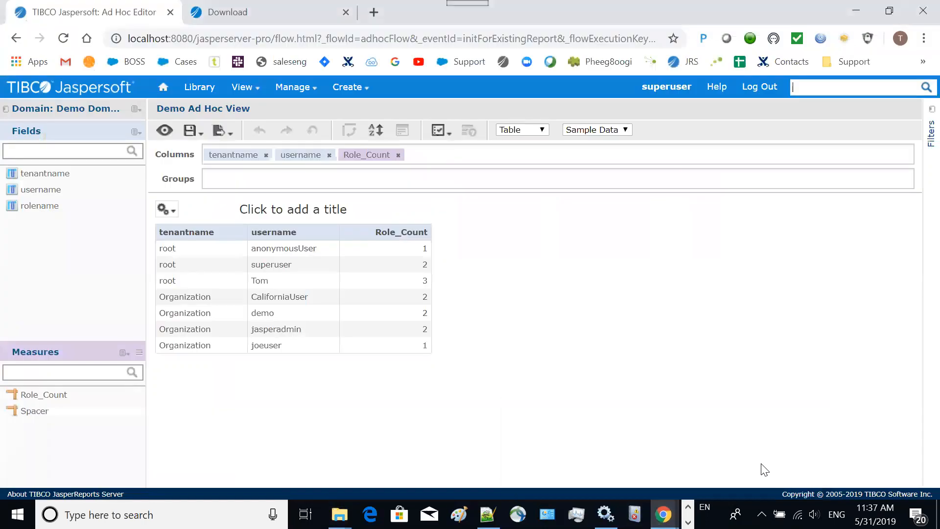
left_click(254, 12)
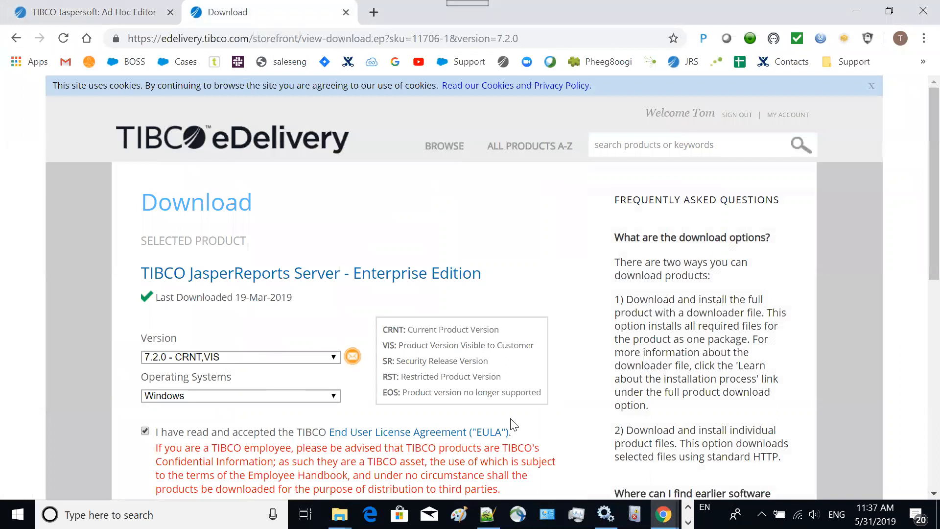
left_click_drag(920, 219, 918, 401)
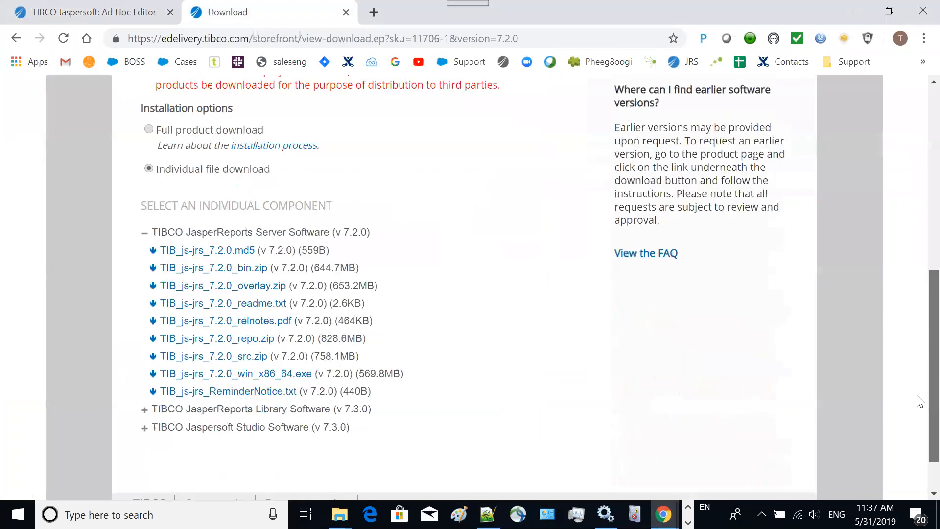